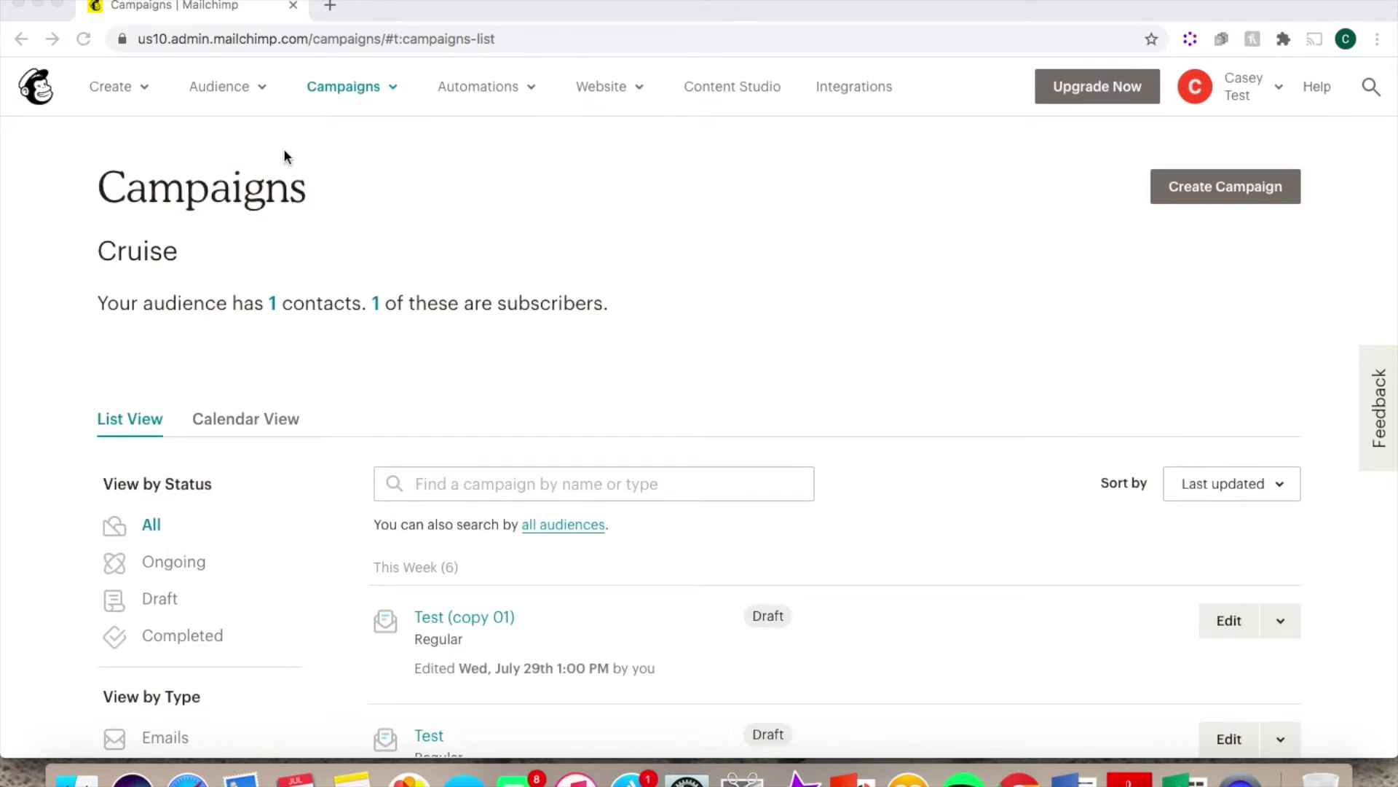
Create a social post campaign named "Test" and begin setting it up.
left_click(138, 83)
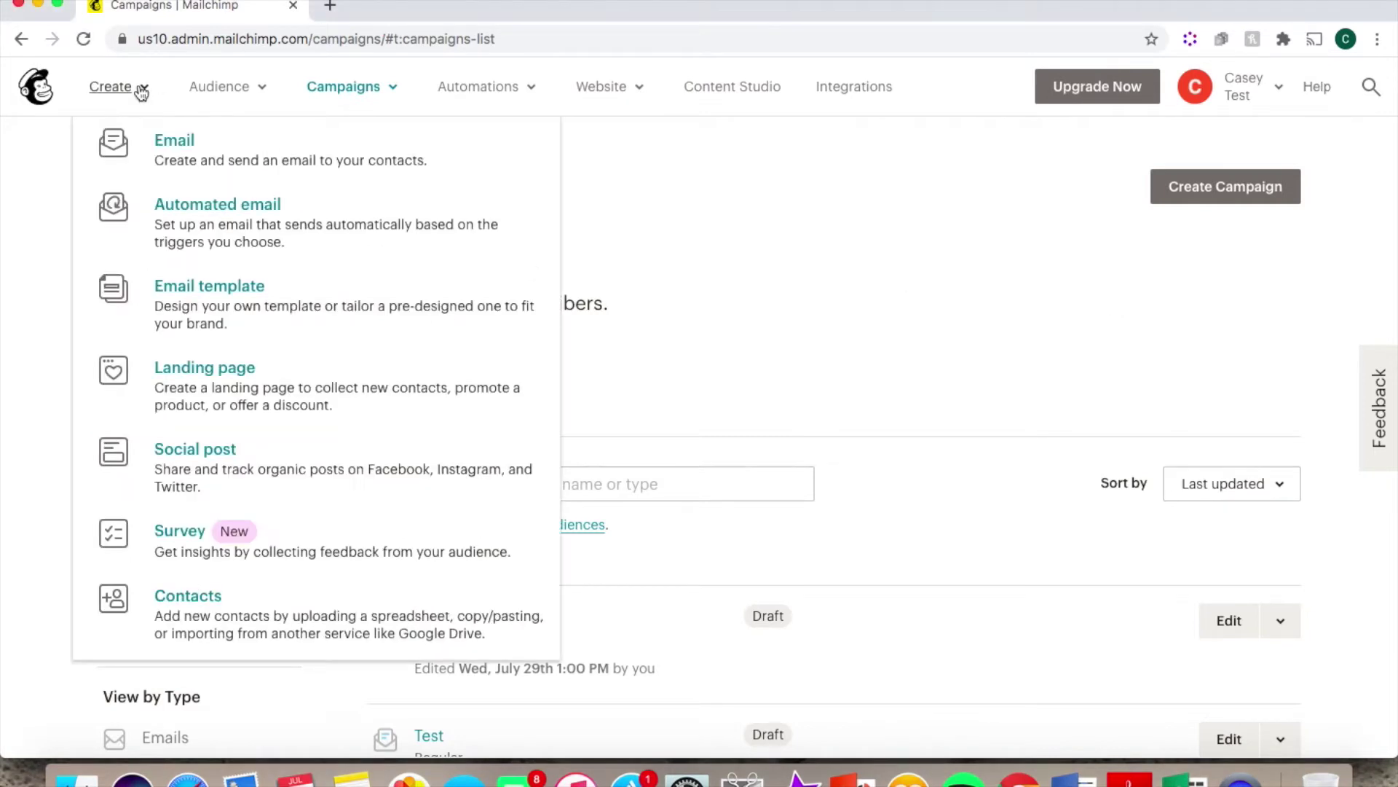
left_click(194, 451)
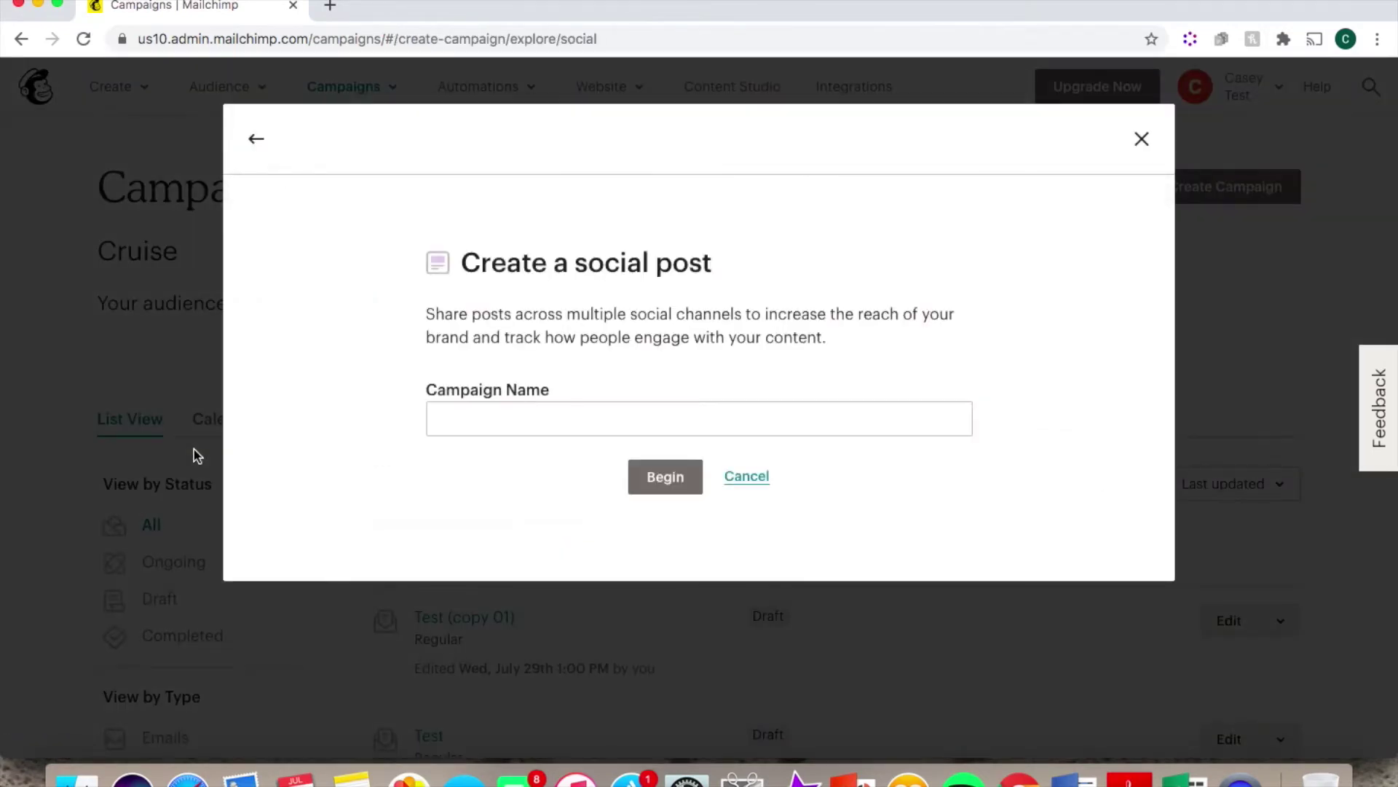
left_click(506, 420)
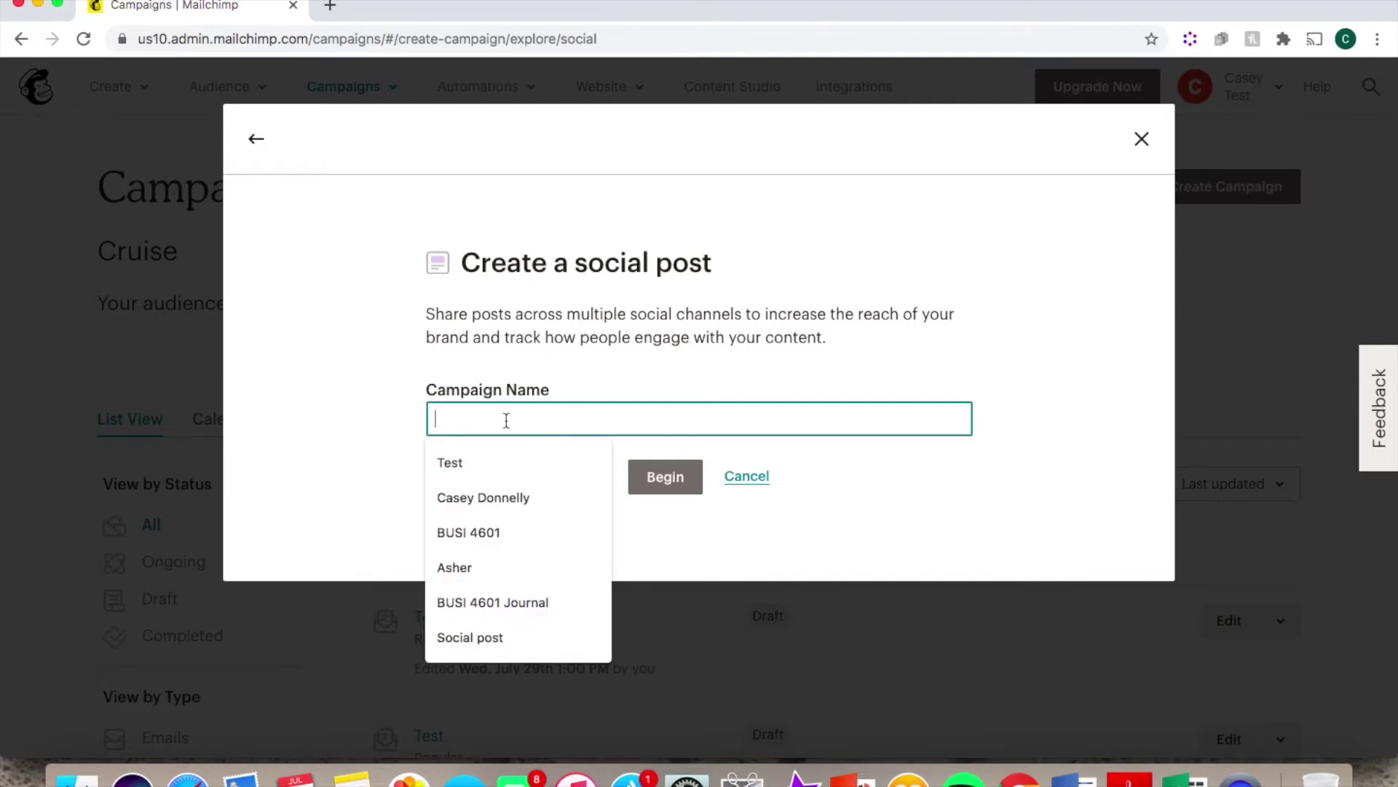
left_click(487, 462)
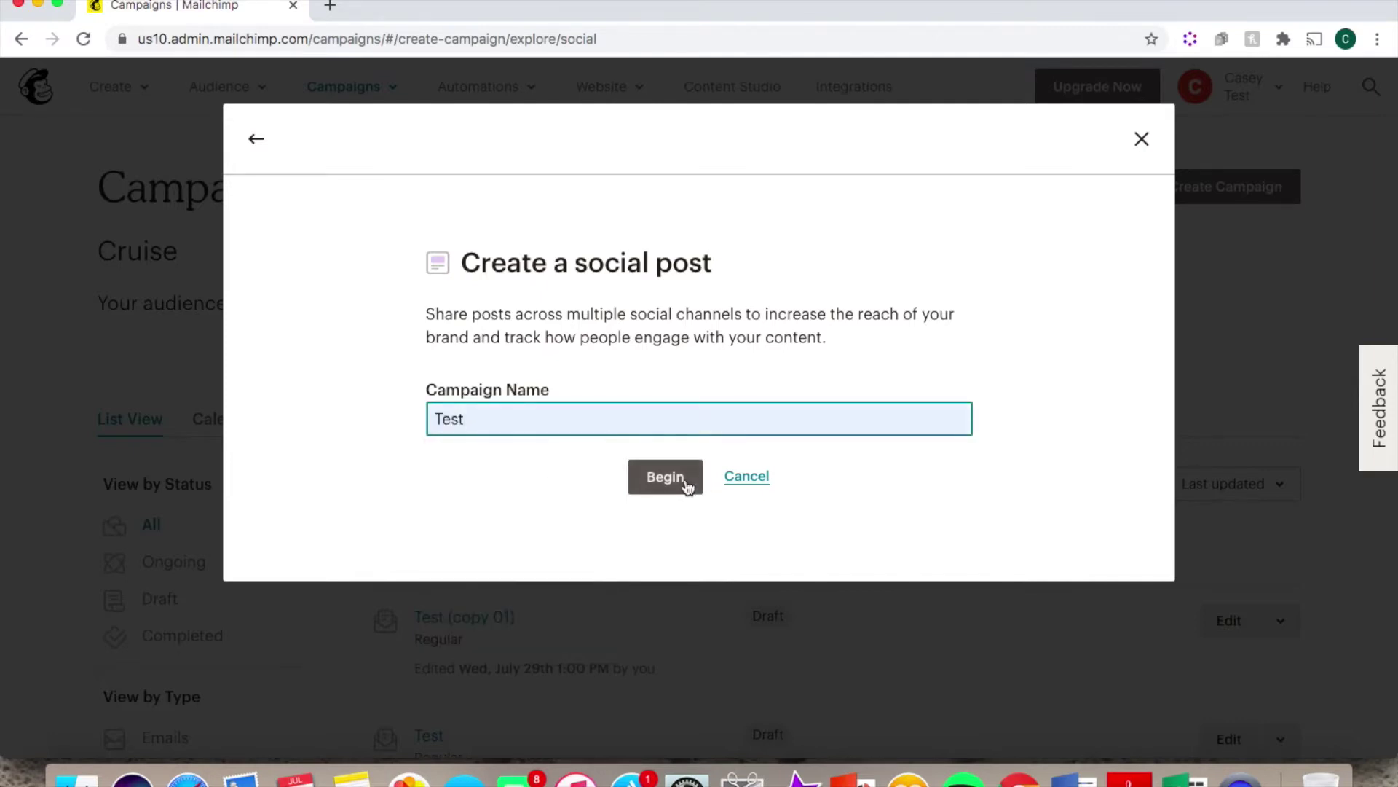
left_click(684, 482)
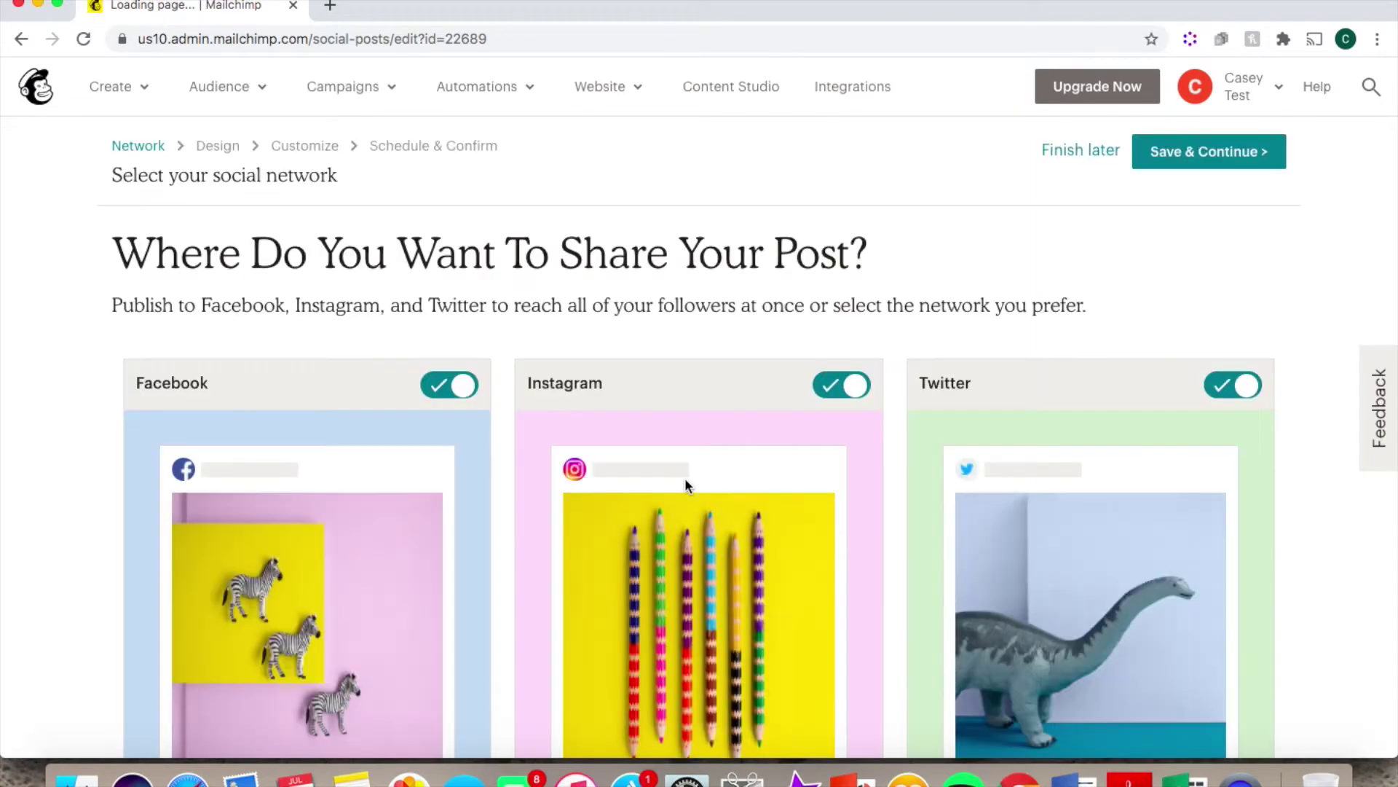
Exclude Twitter from the post's networks, keeping Facebook and Instagram, and continue to the design stage.
scroll(686, 485, "down", 3)
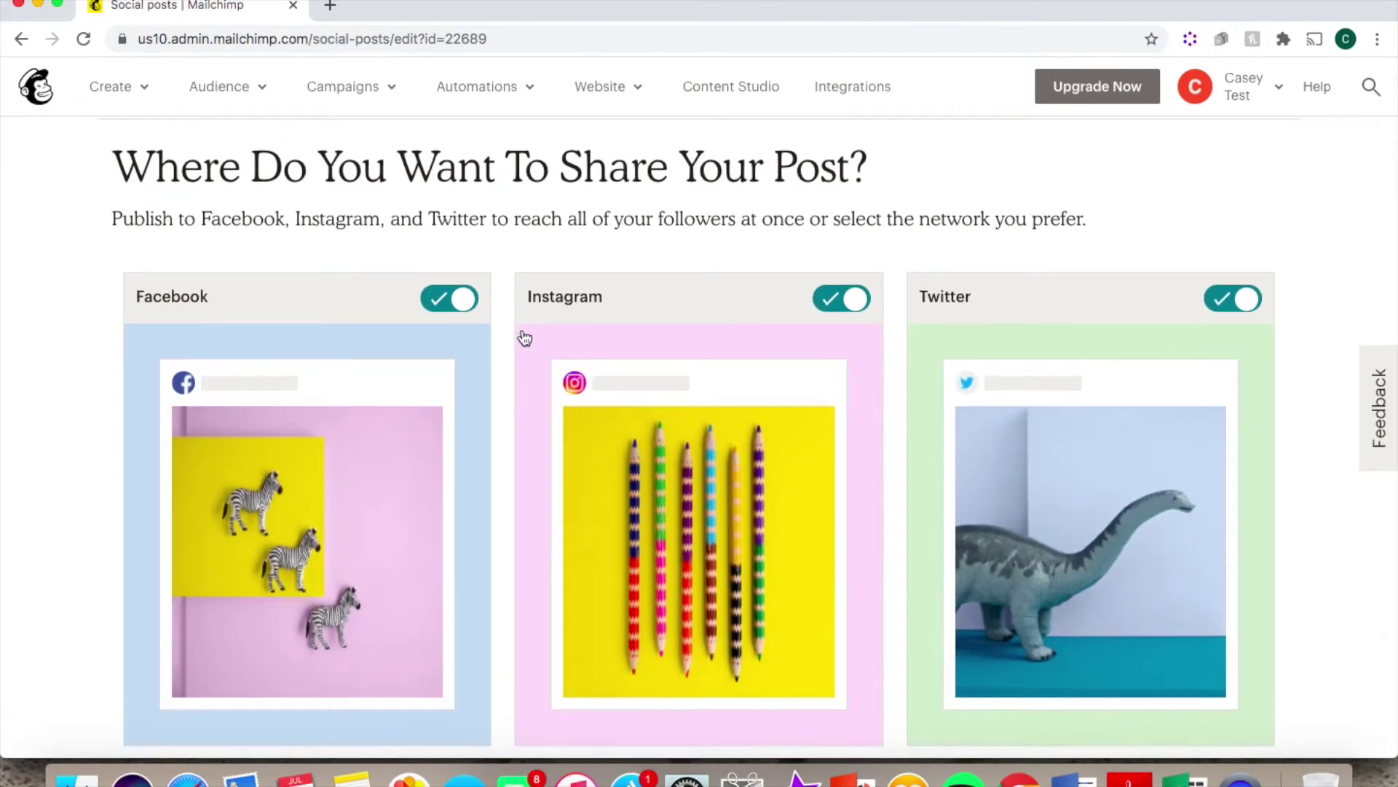
left_click(1227, 300)
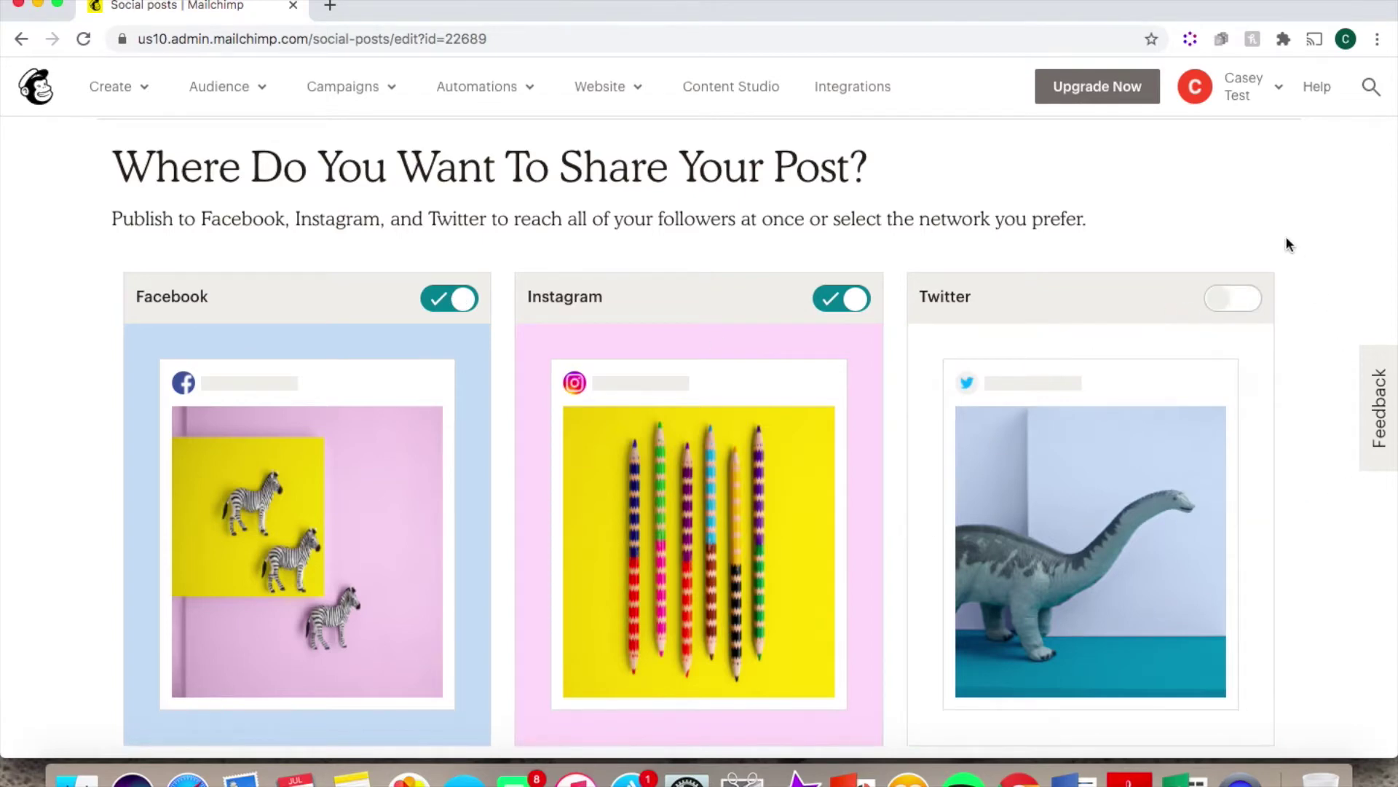
scroll(1287, 234, "up", 2)
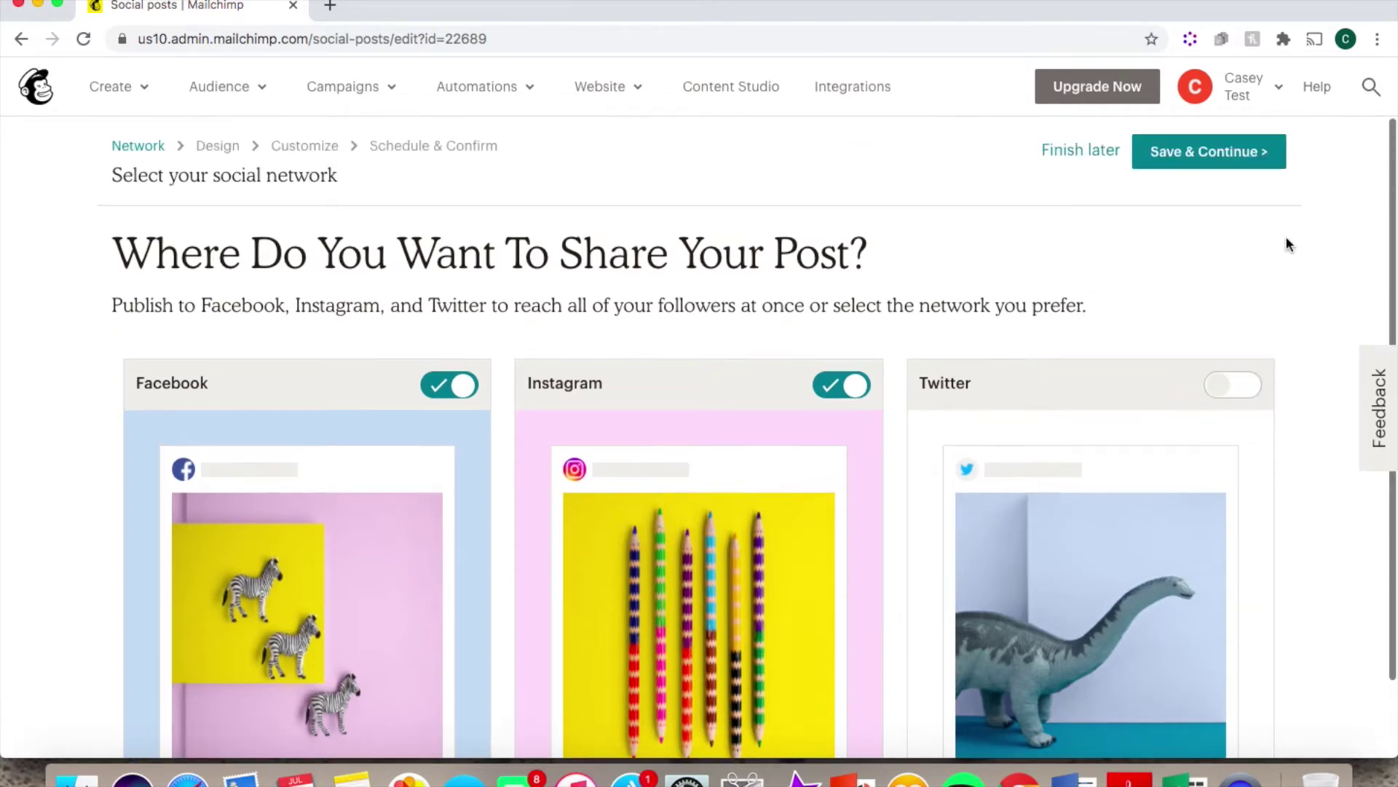
left_click(1238, 157)
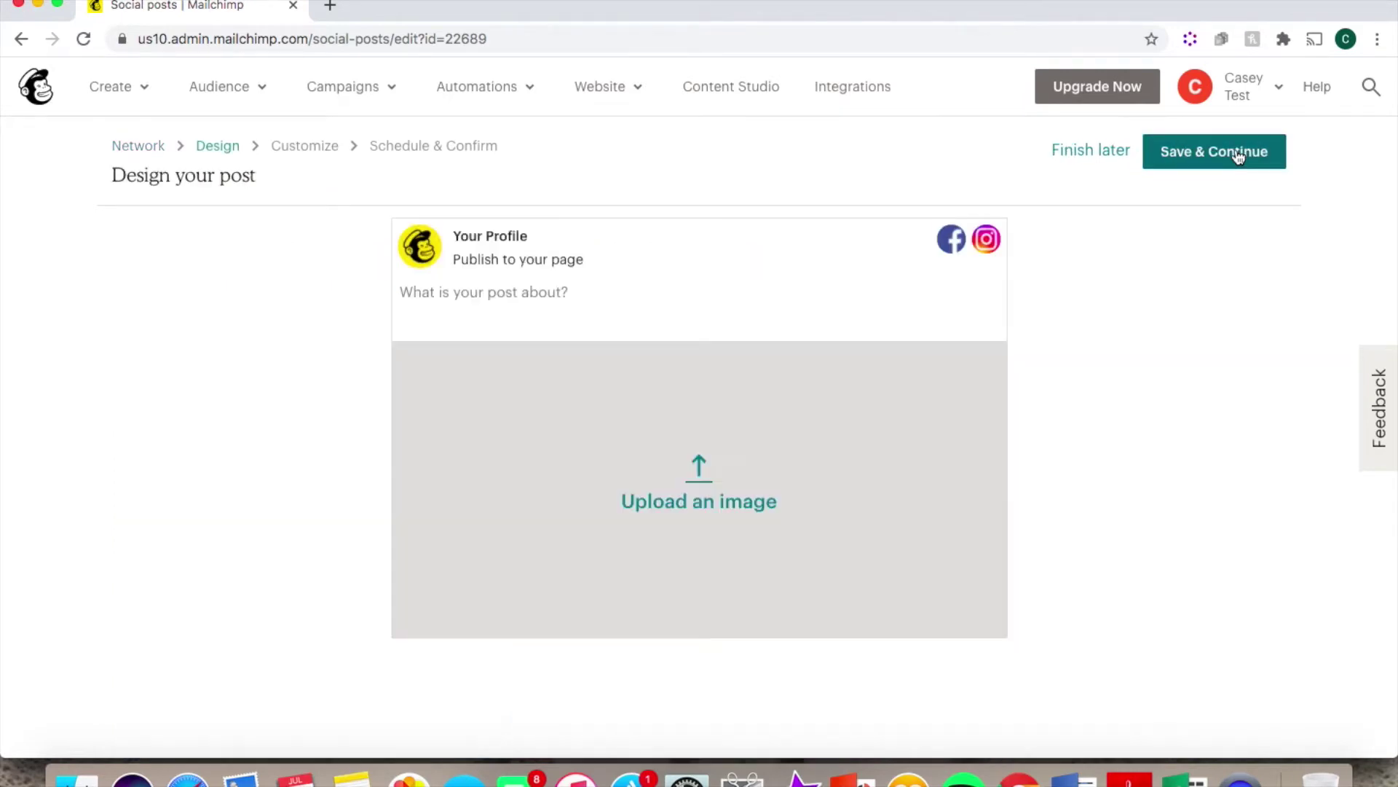
Enter "Text" as the post's message, add the lawn bowling photo from the stored files, and save the design.
left_click(472, 294)
type("Text")
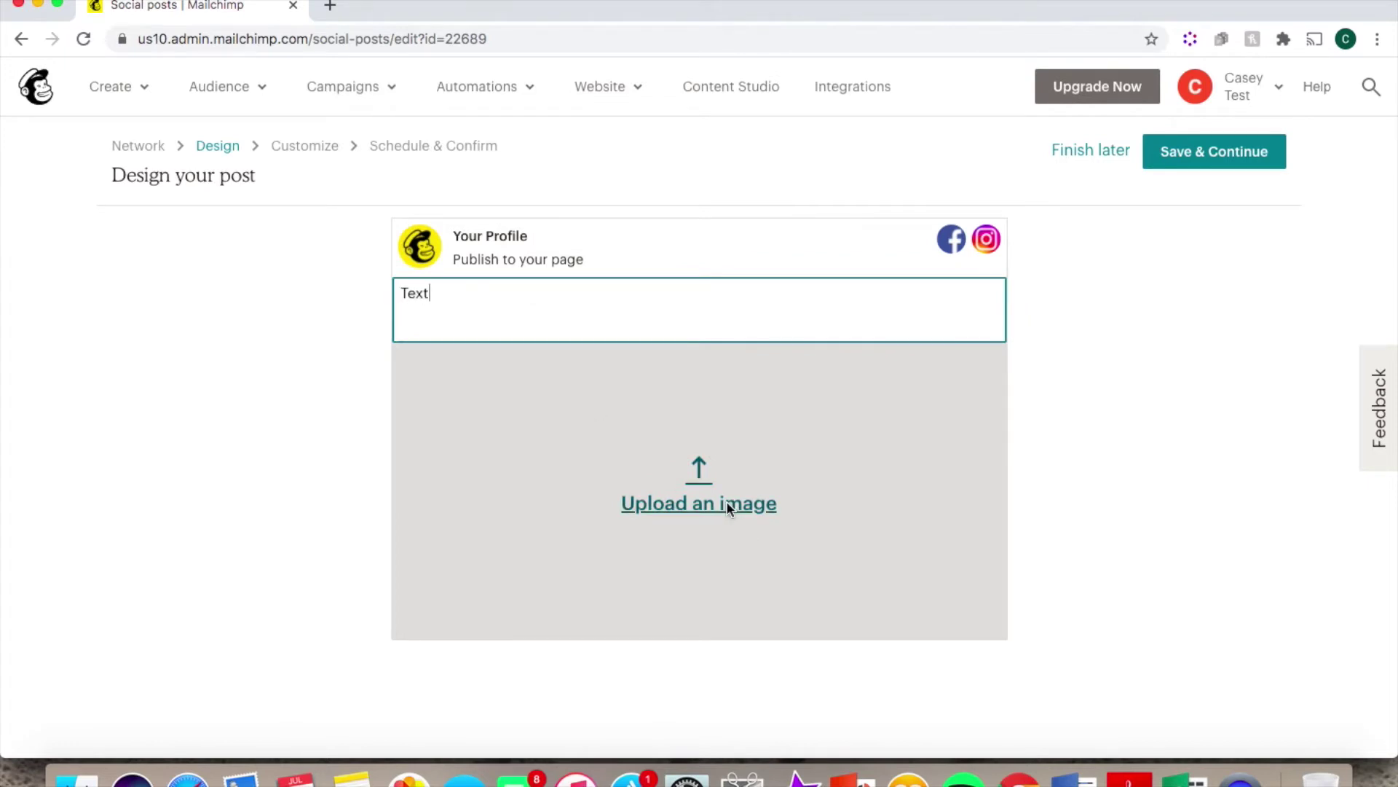
left_click(727, 502)
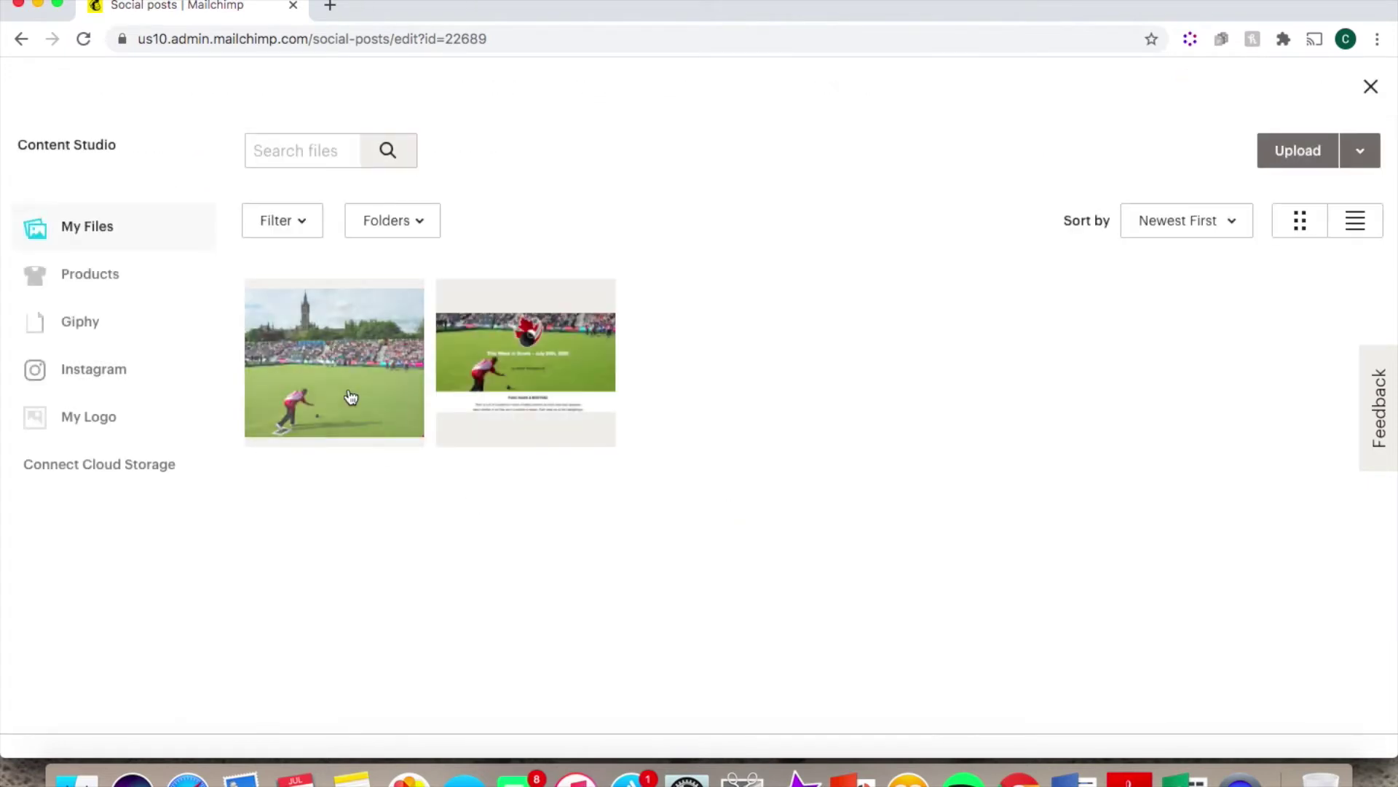
left_click(335, 362)
left_click(1344, 153)
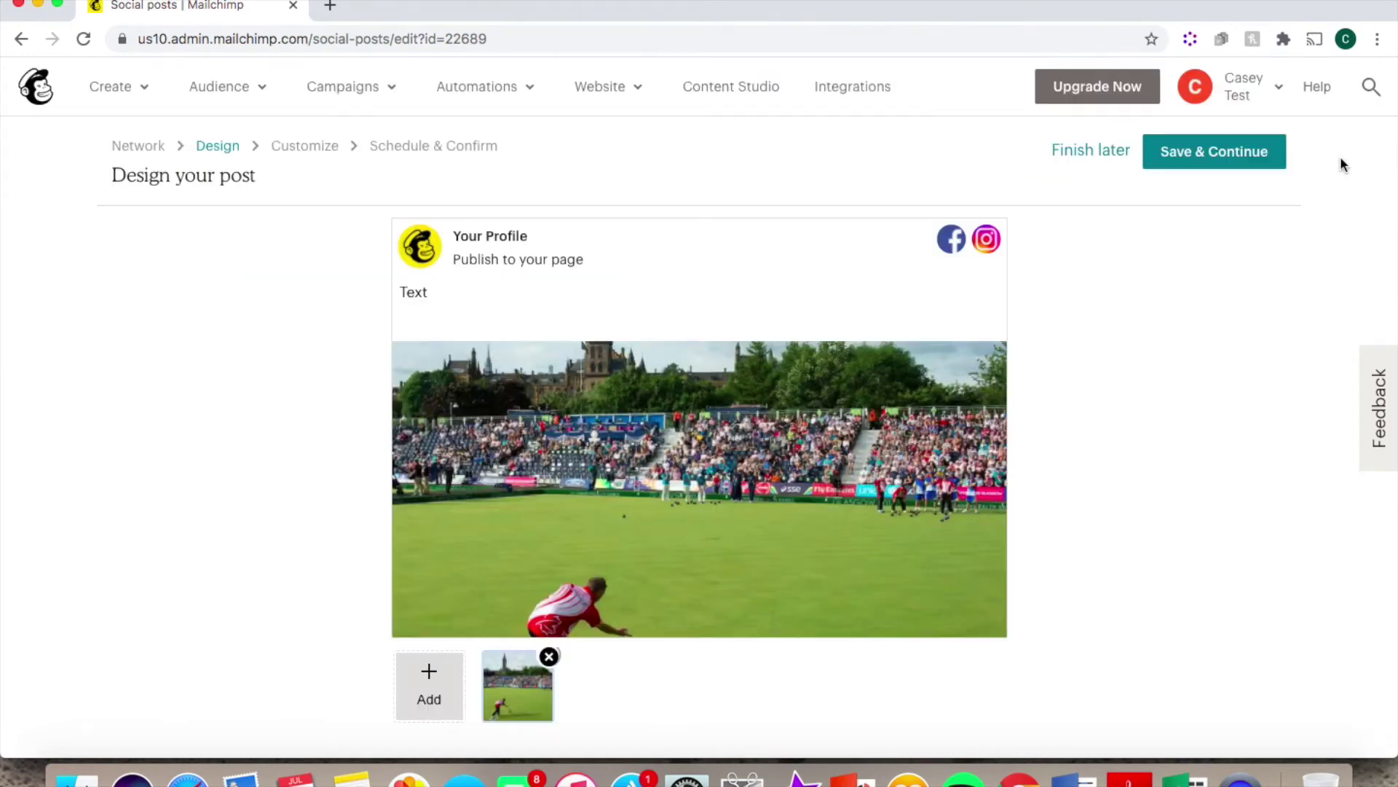
left_click(1228, 153)
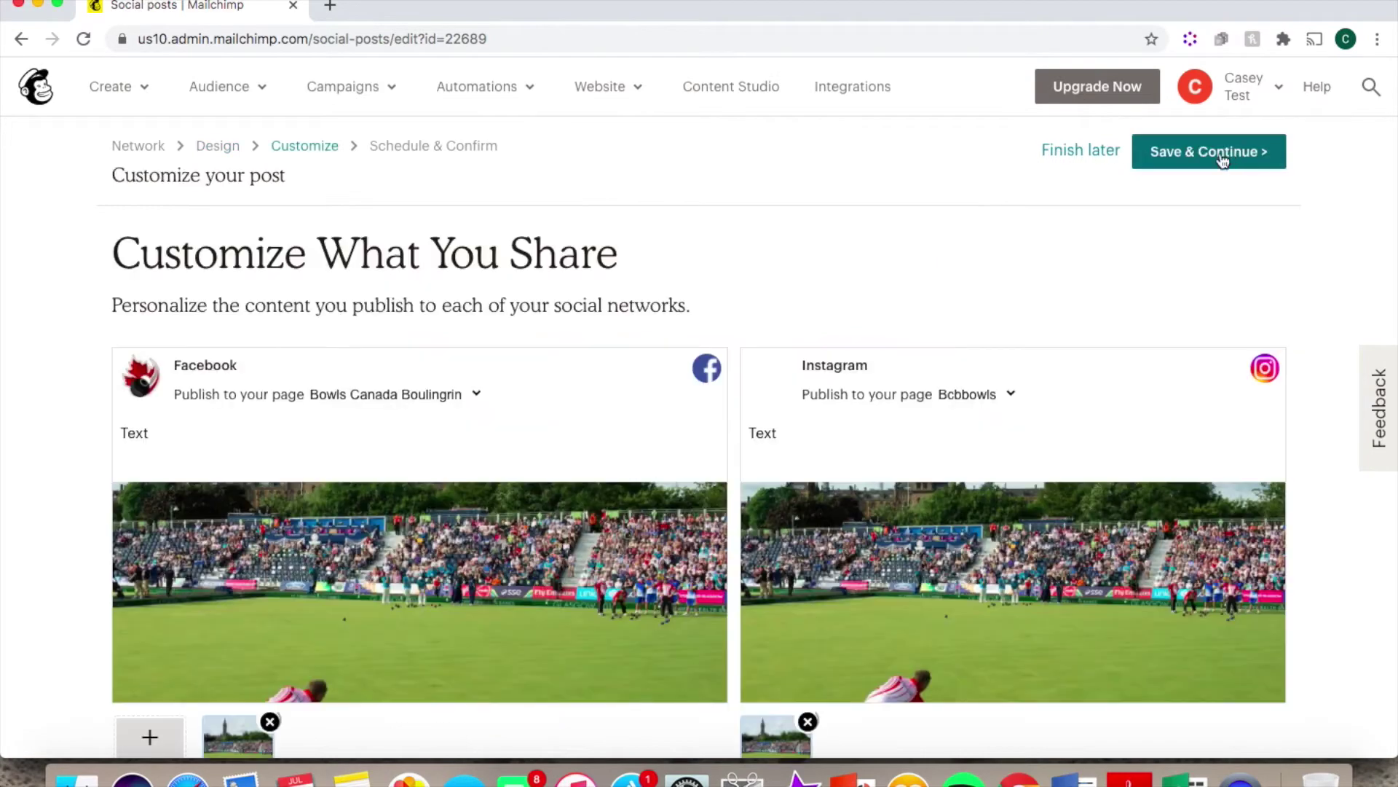
Accept the Facebook and Instagram versions of the post and choose scheduled publishing instead of immediate publishing.
scroll(814, 282, "down", 3)
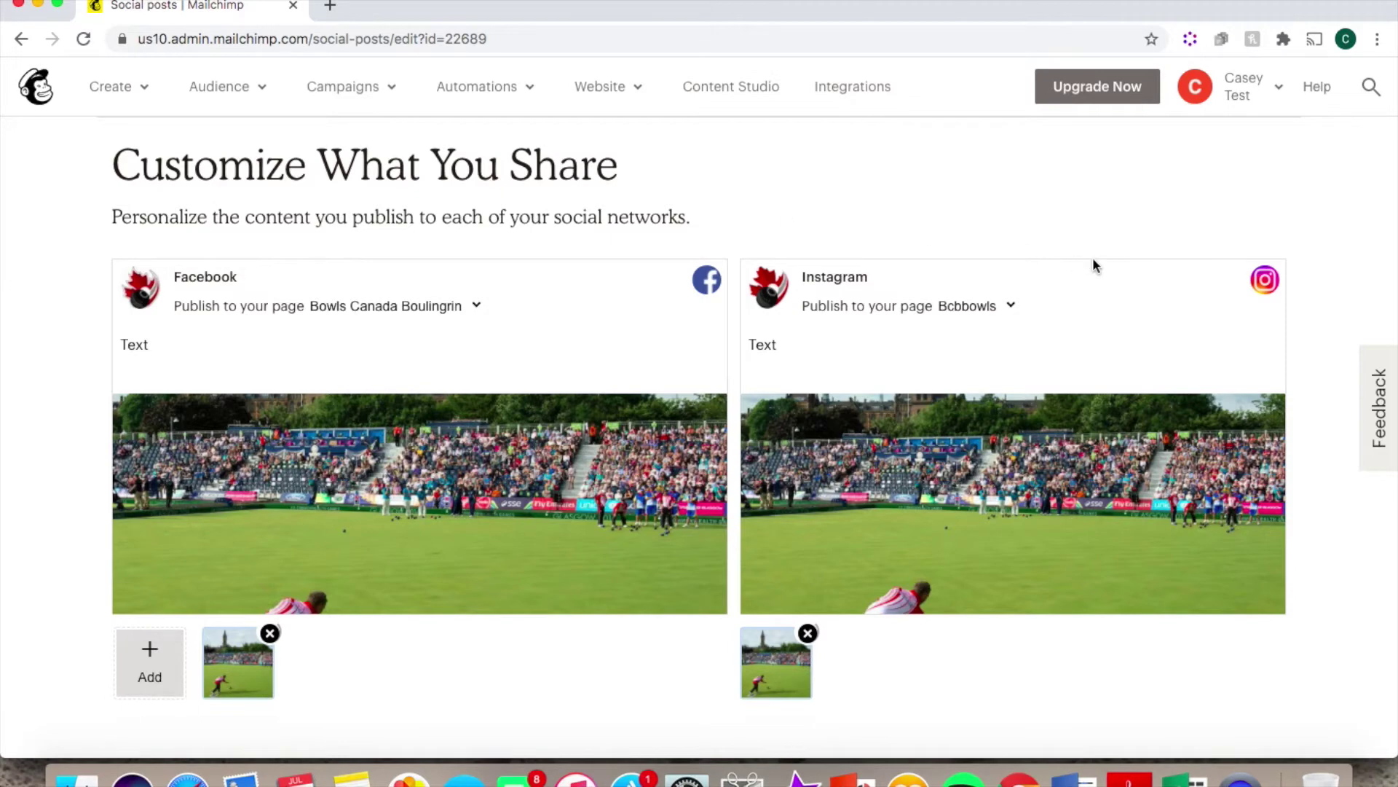
scroll(1092, 265, "up", 2)
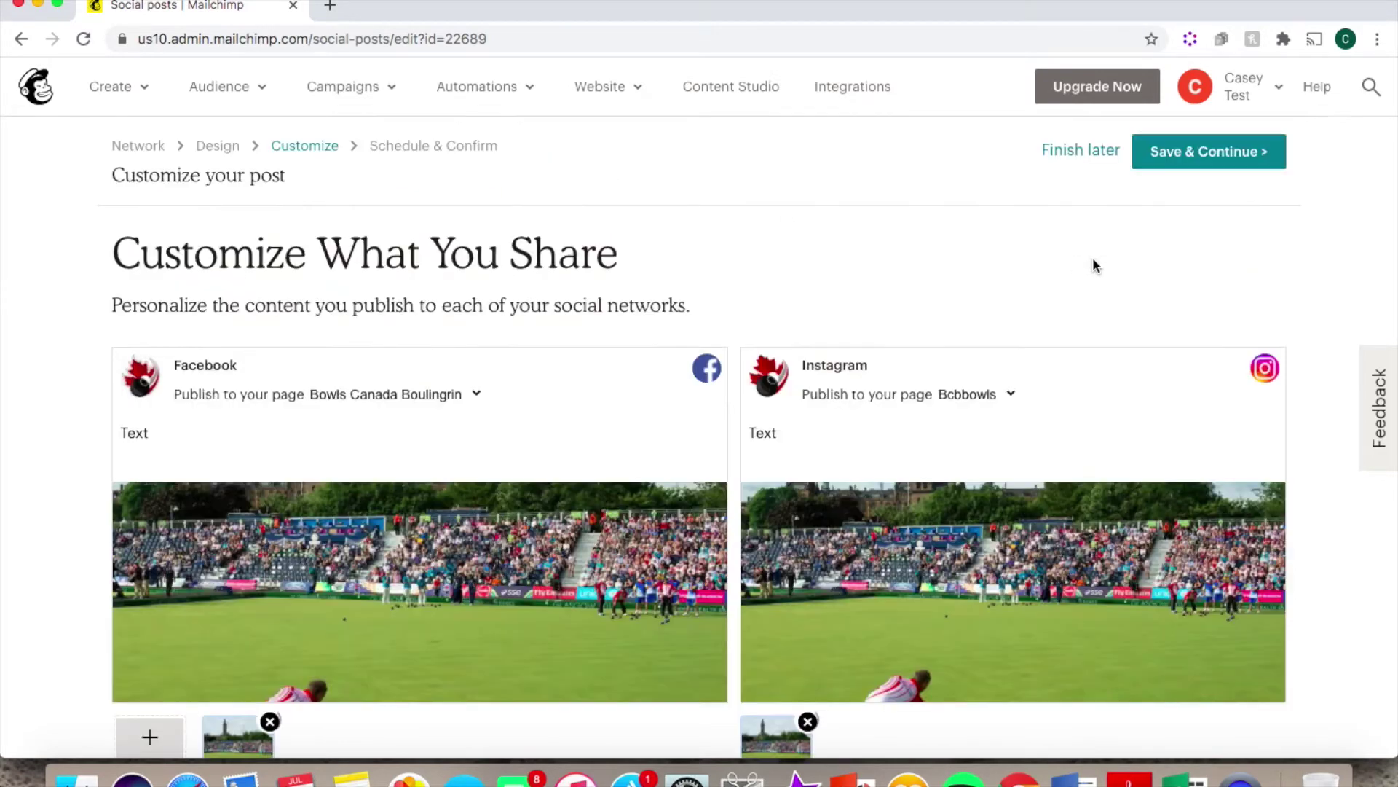
left_click(1226, 152)
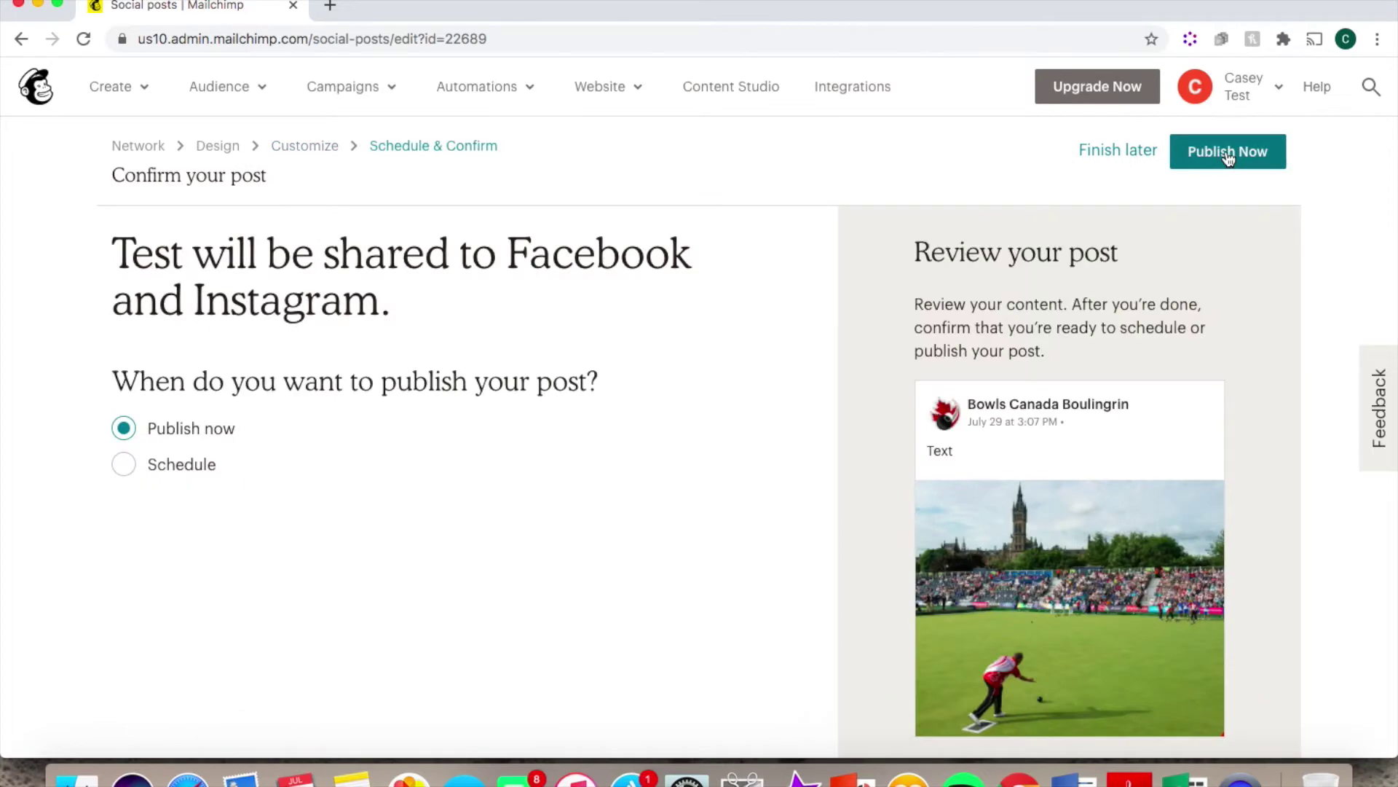
left_click(123, 466)
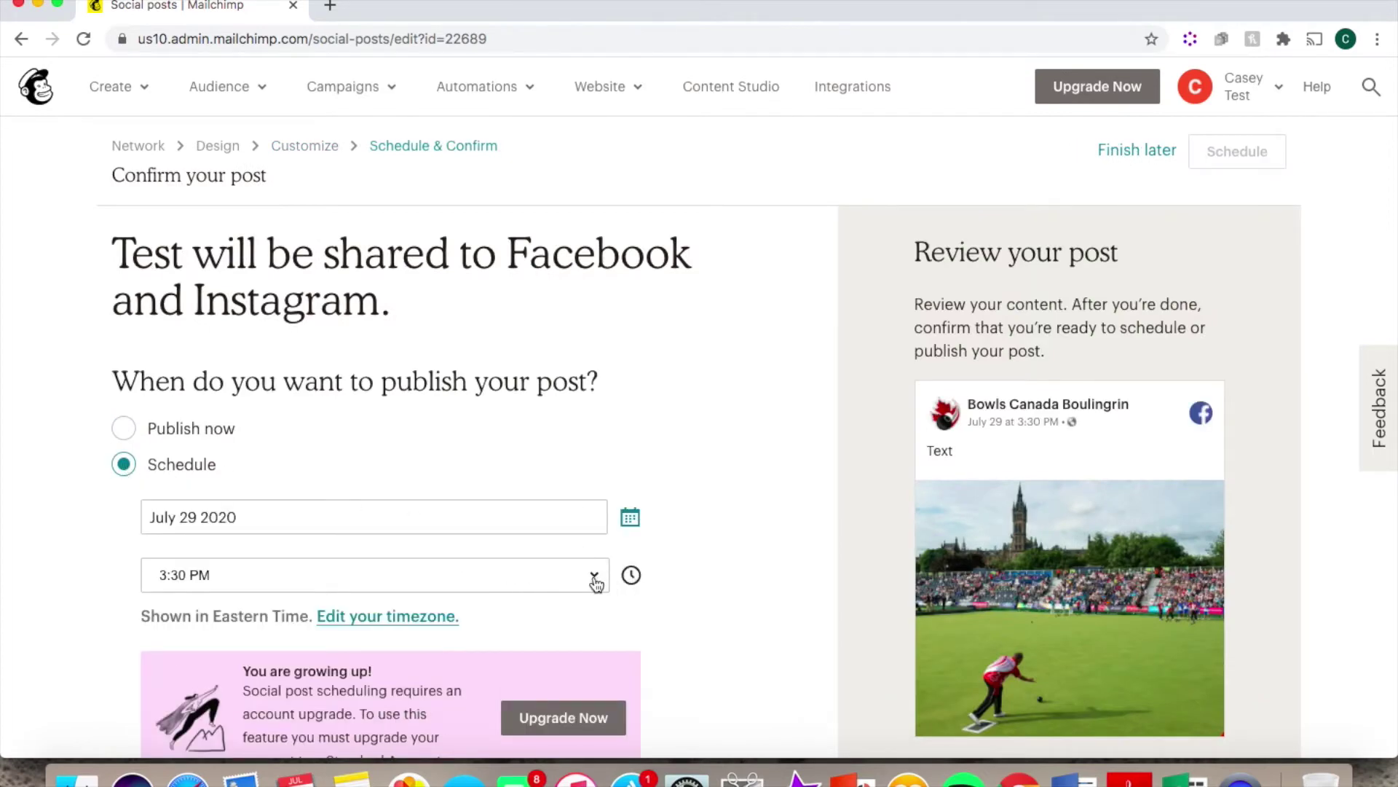
Open the list of all campaigns and examine the month in calendar view.
left_click(341, 93)
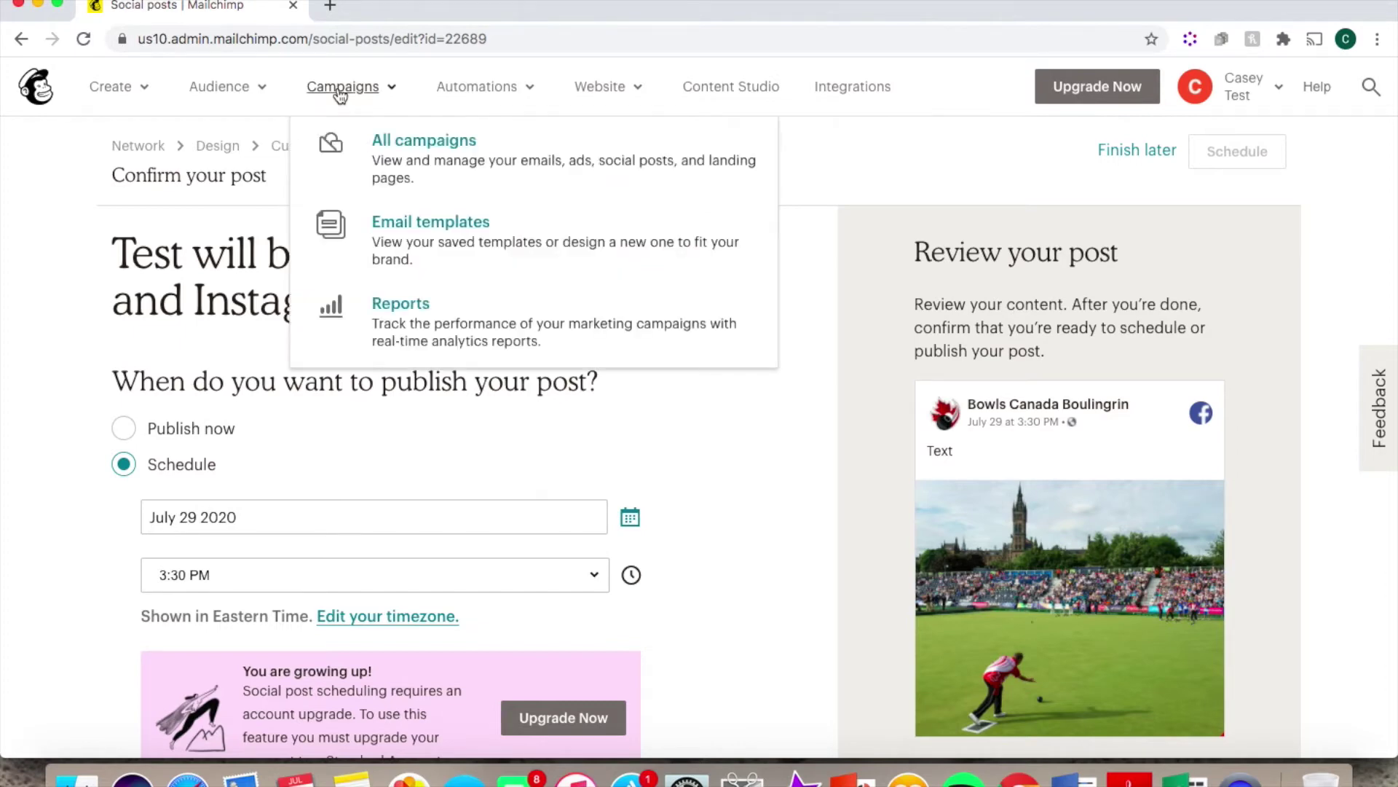
left_click(431, 148)
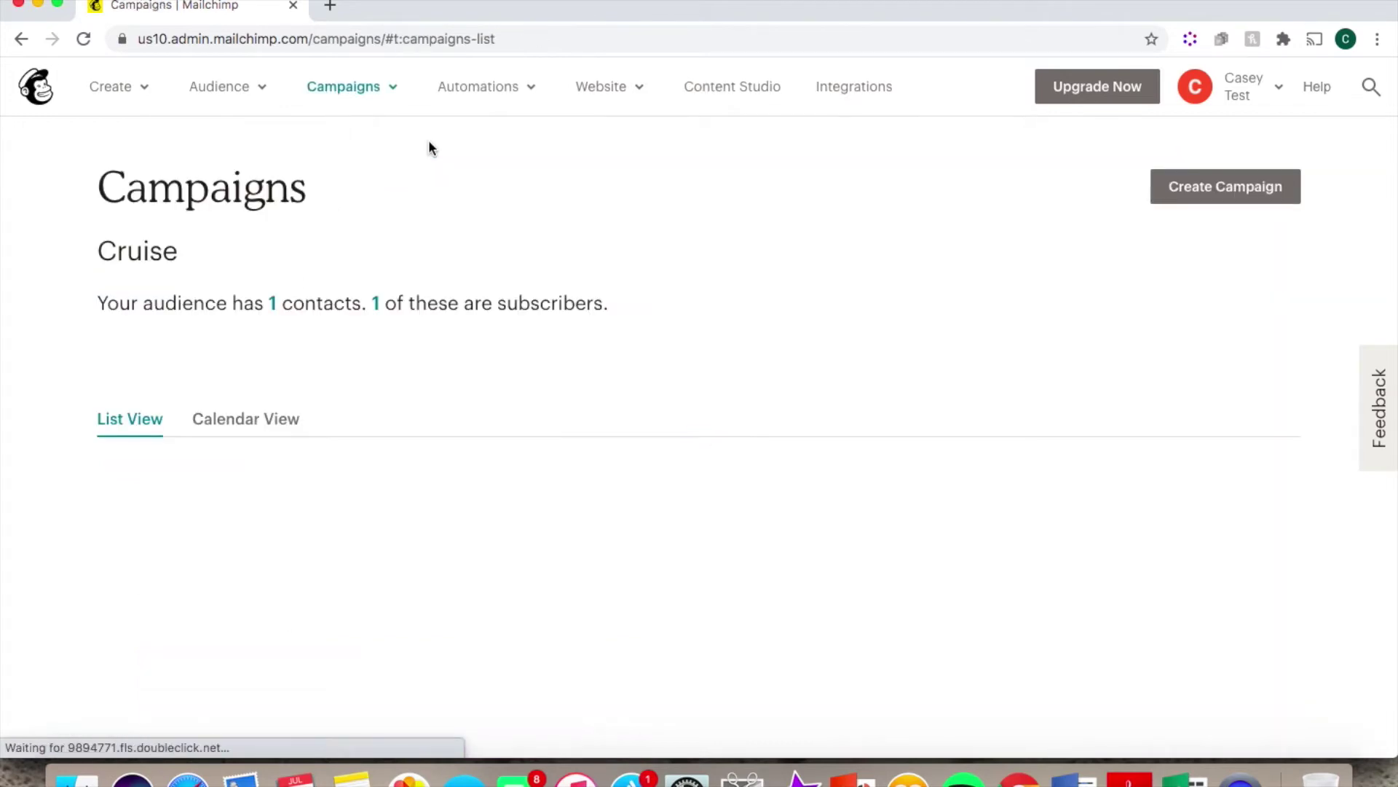
left_click(225, 419)
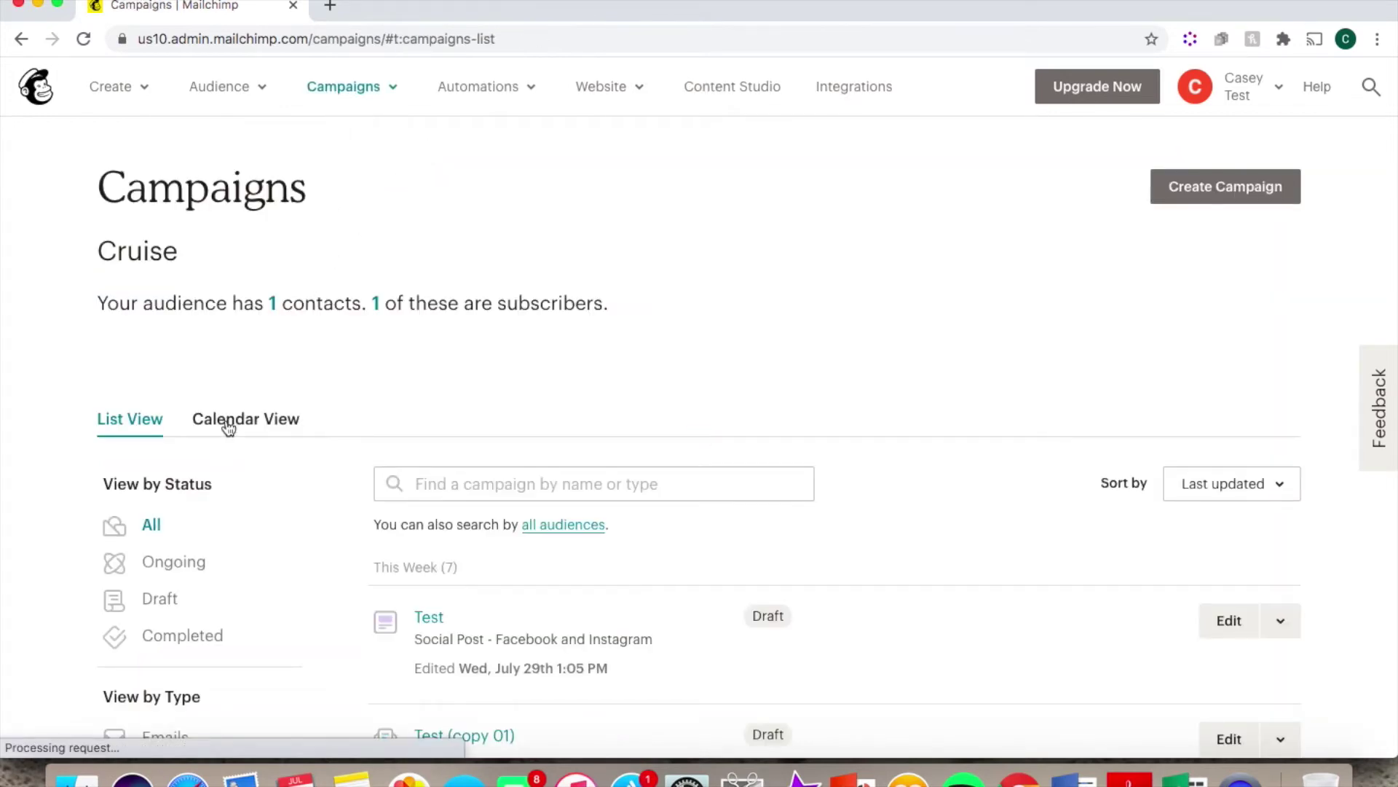
scroll(1077, 475, "down", 3)
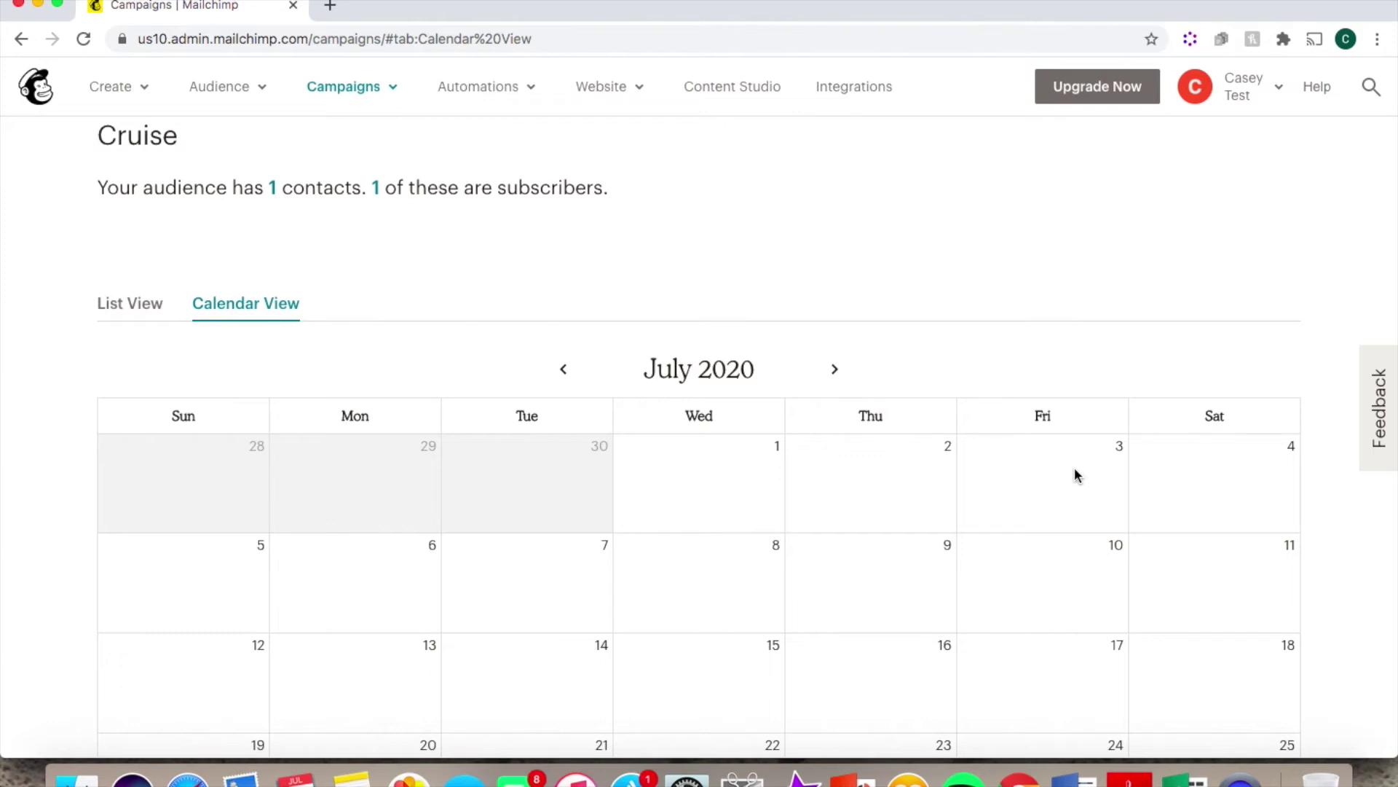
scroll(1075, 475, "up", 3)
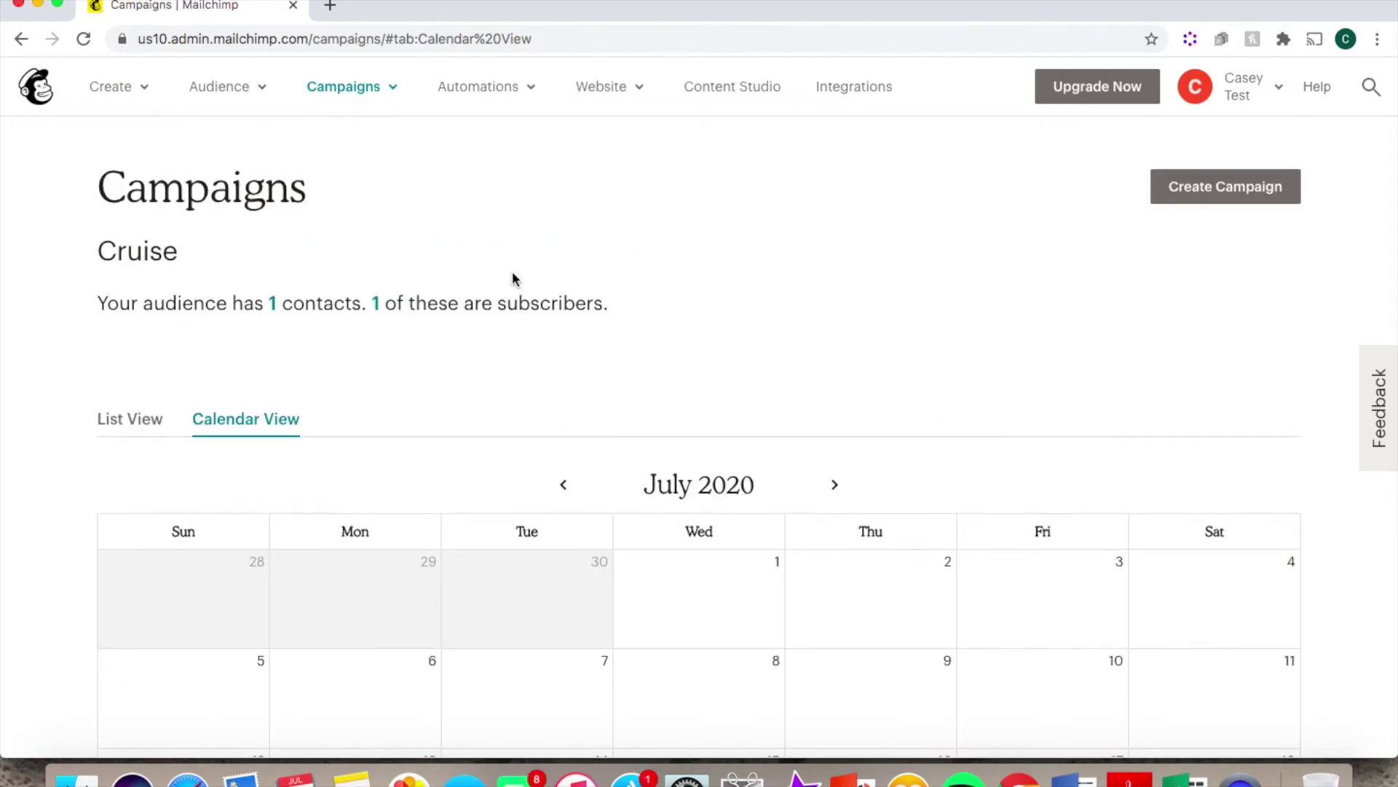
Create a new survey and select the audience it collects feedback from.
left_click(127, 88)
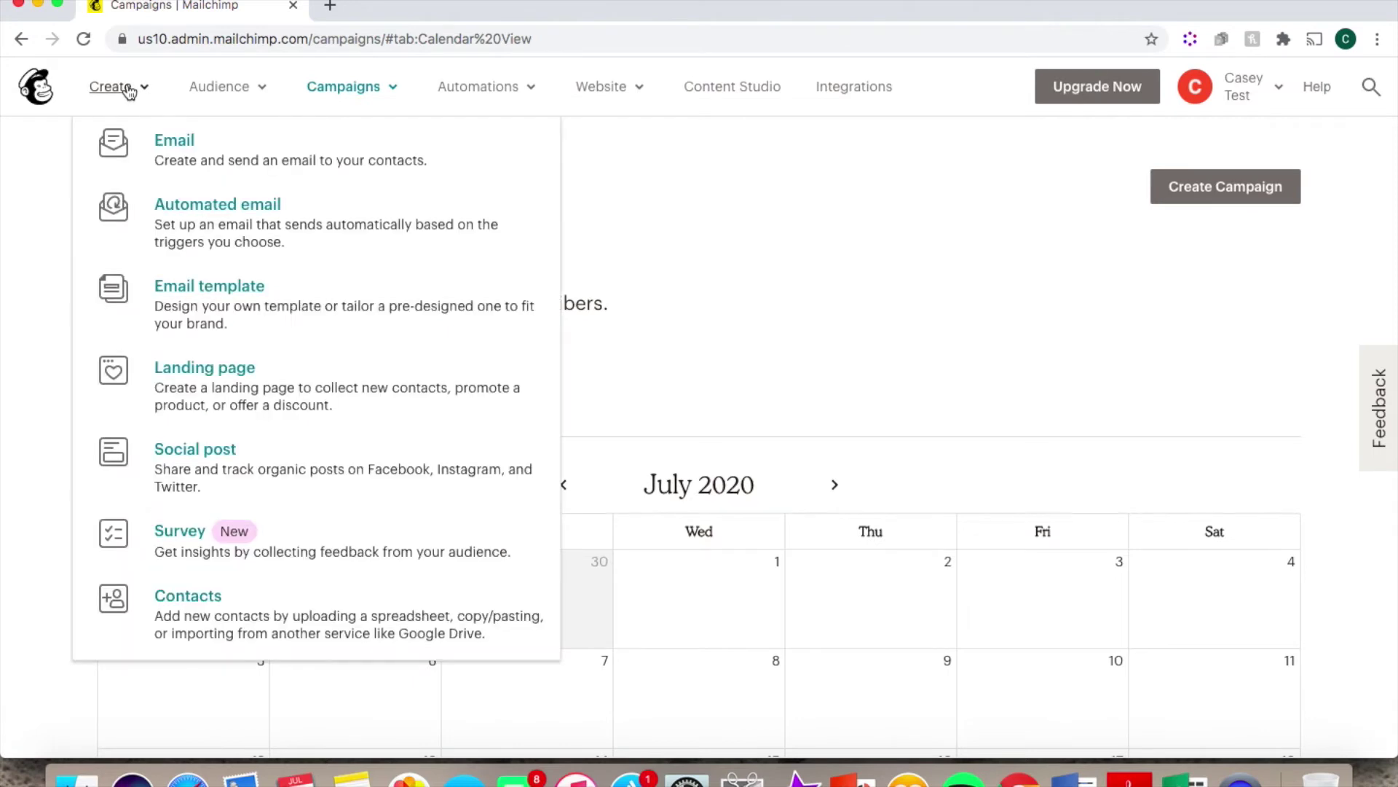
left_click(191, 534)
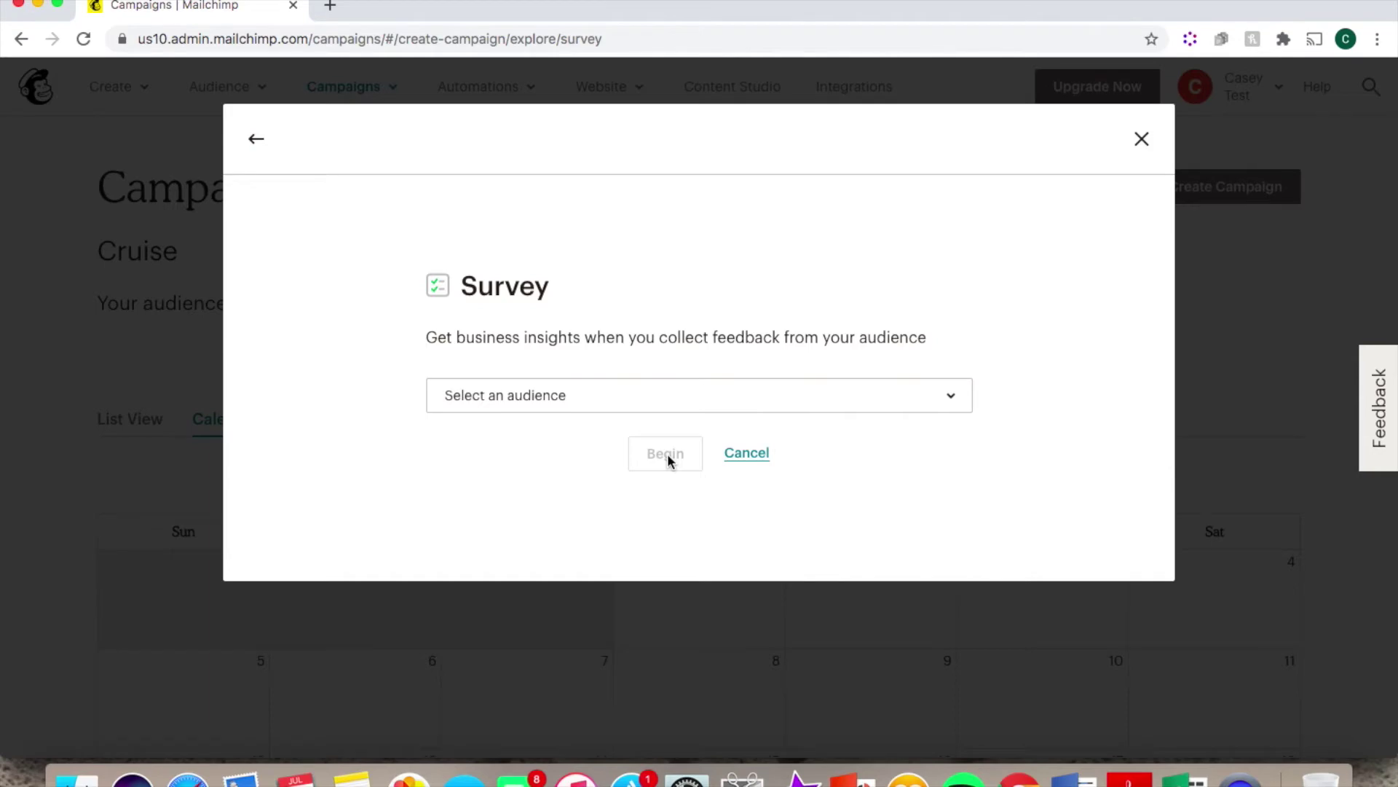
left_click(666, 455)
left_click(691, 402)
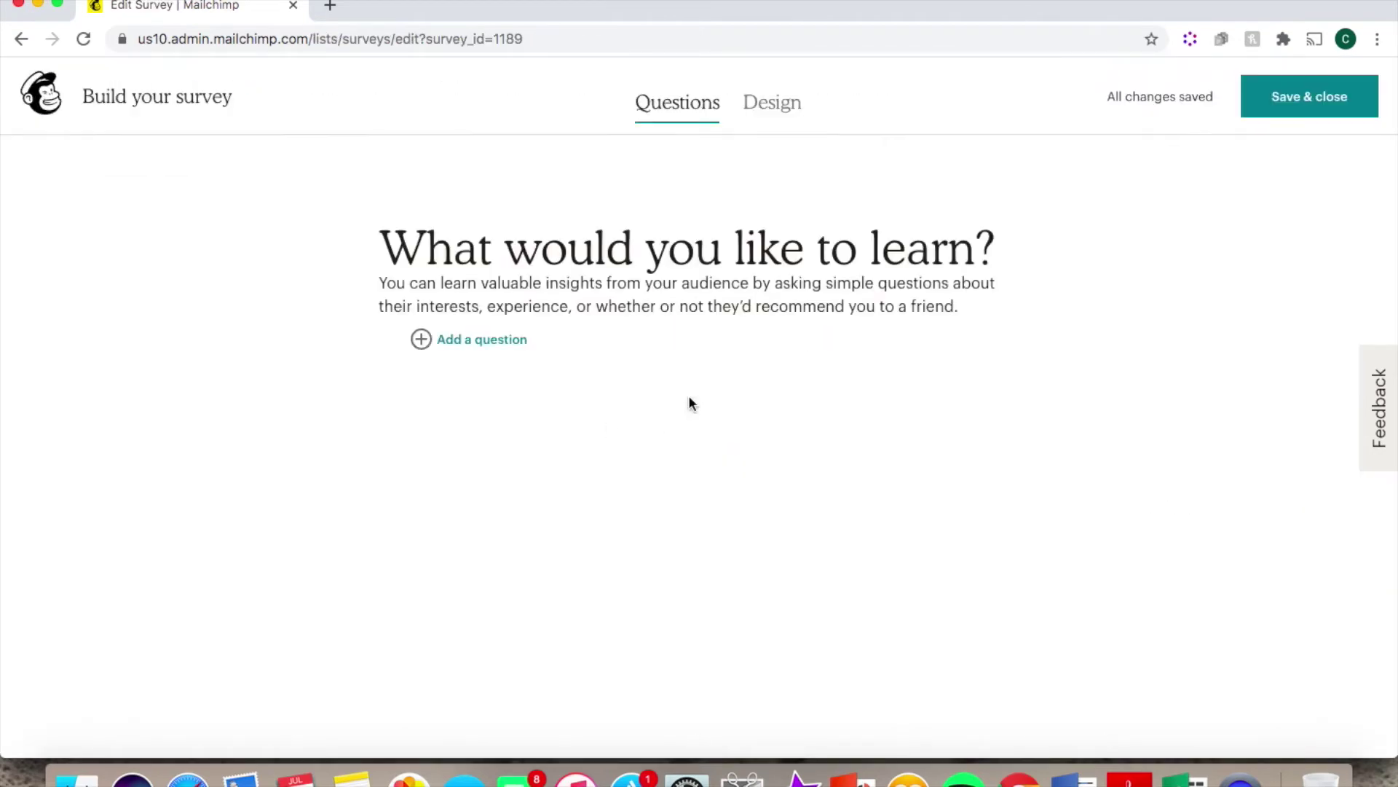
Add a radio-button question "Q" with two answer options "R", leaving the question optional.
left_click(484, 344)
left_click(571, 421)
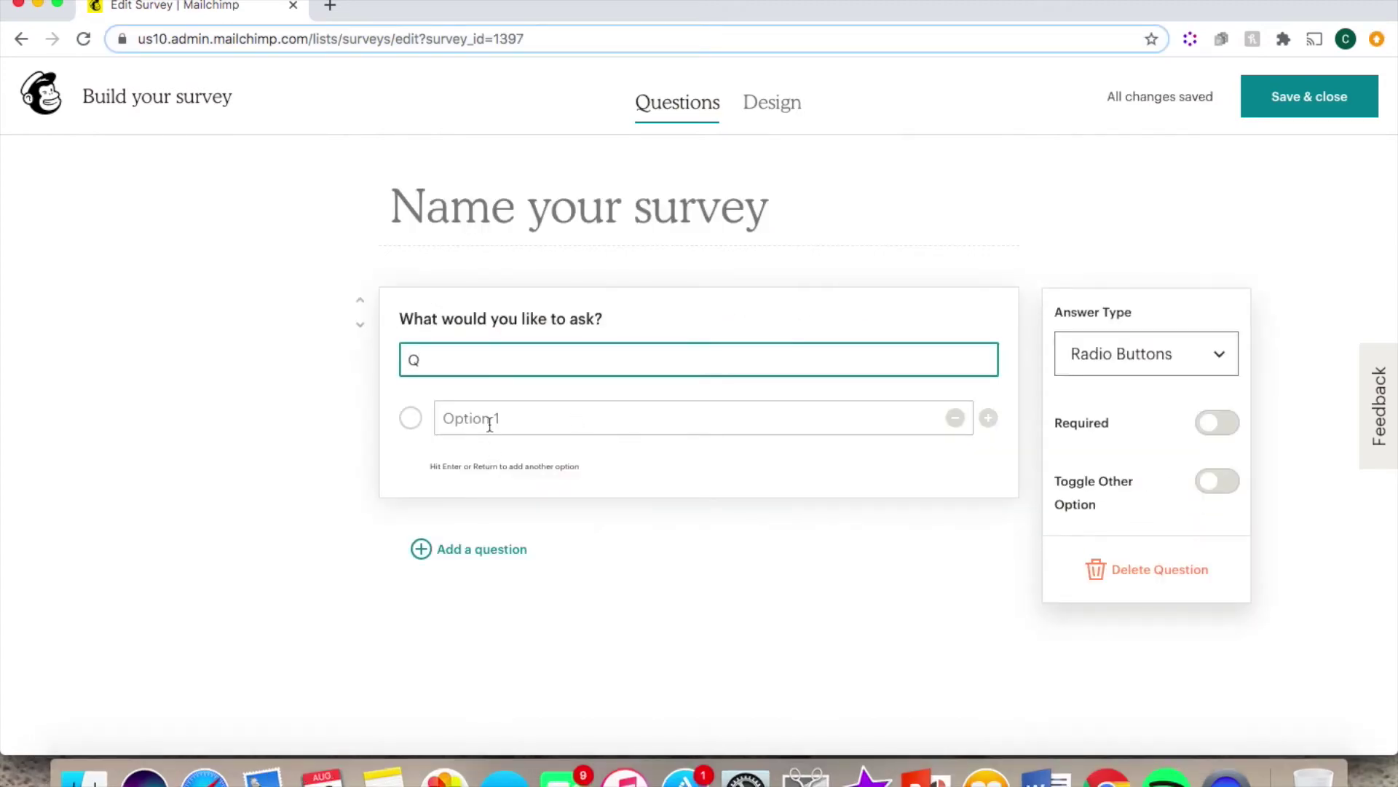
left_click(488, 417)
type("R")
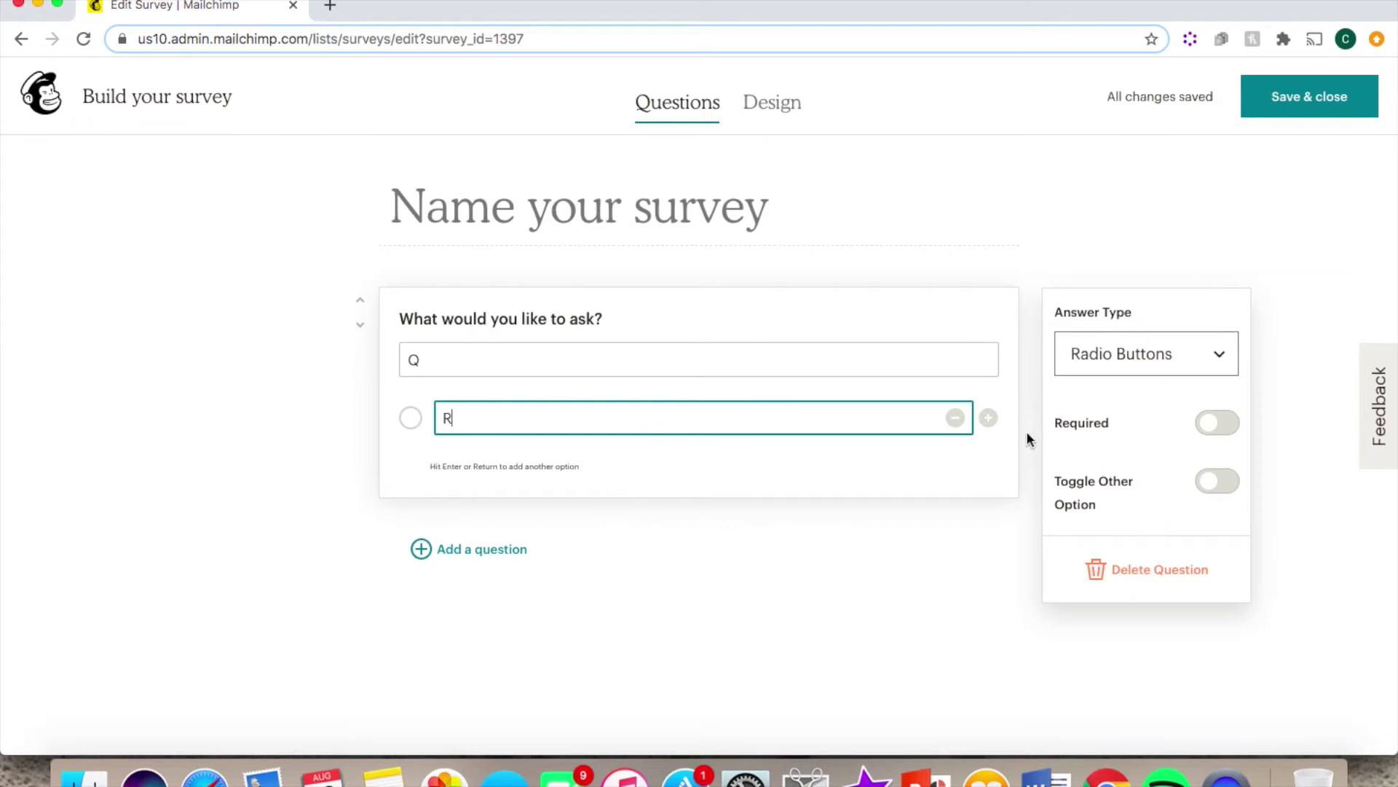
left_click(988, 418)
type("R")
left_click(1212, 428)
left_click(1212, 430)
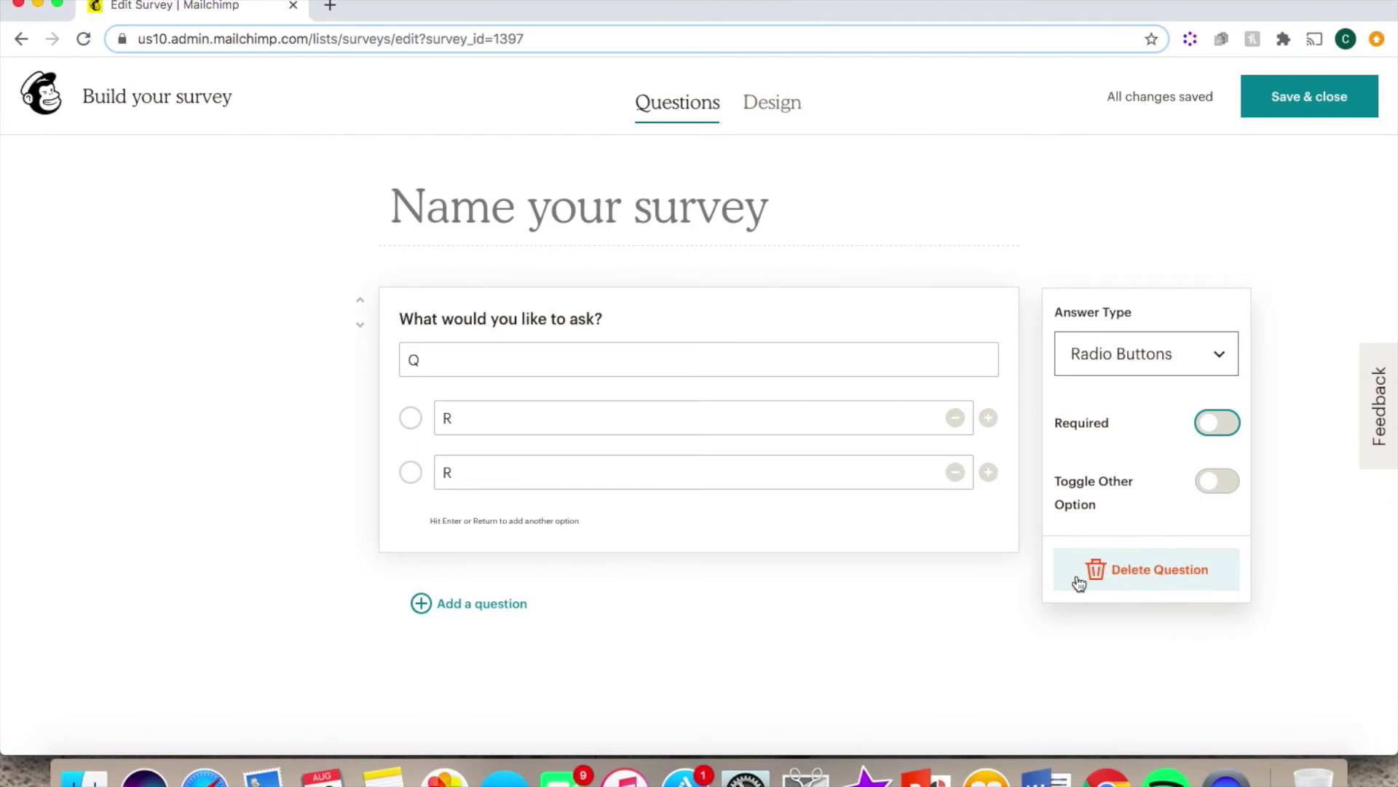
Add a second survey question with the Checkboxes answer type.
left_click(484, 612)
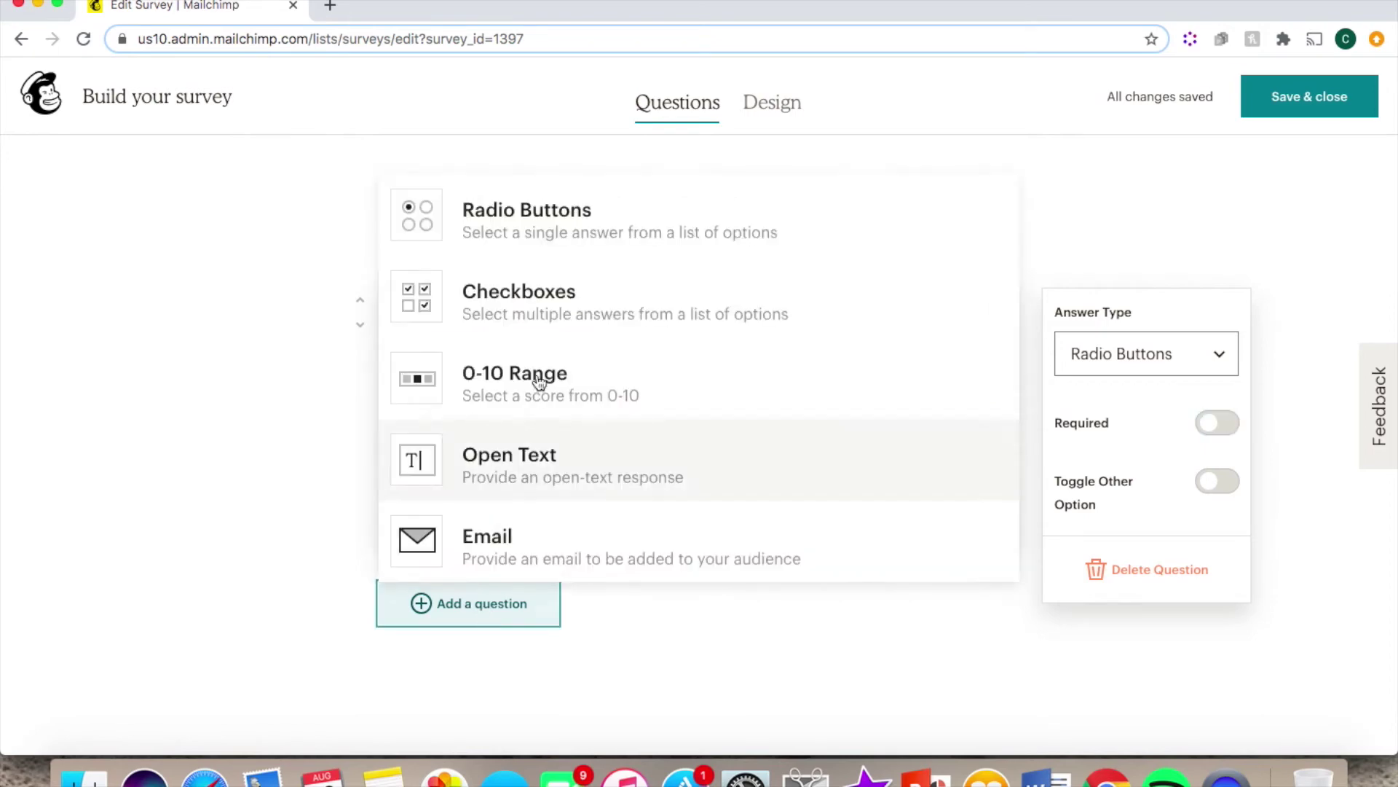
left_click(571, 224)
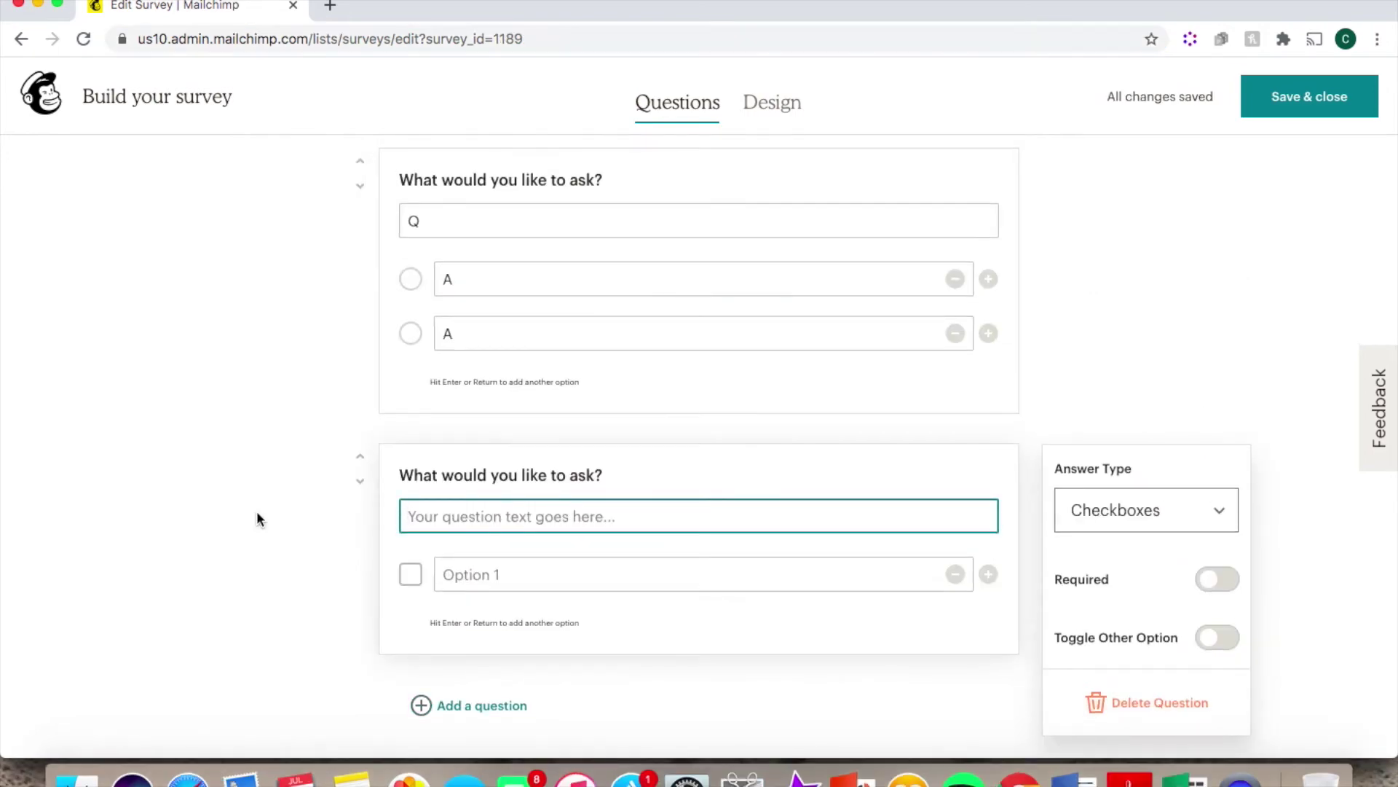
Examine the survey's design settings, including the custom messaging options and the preview of the confirmation message.
left_click(774, 106)
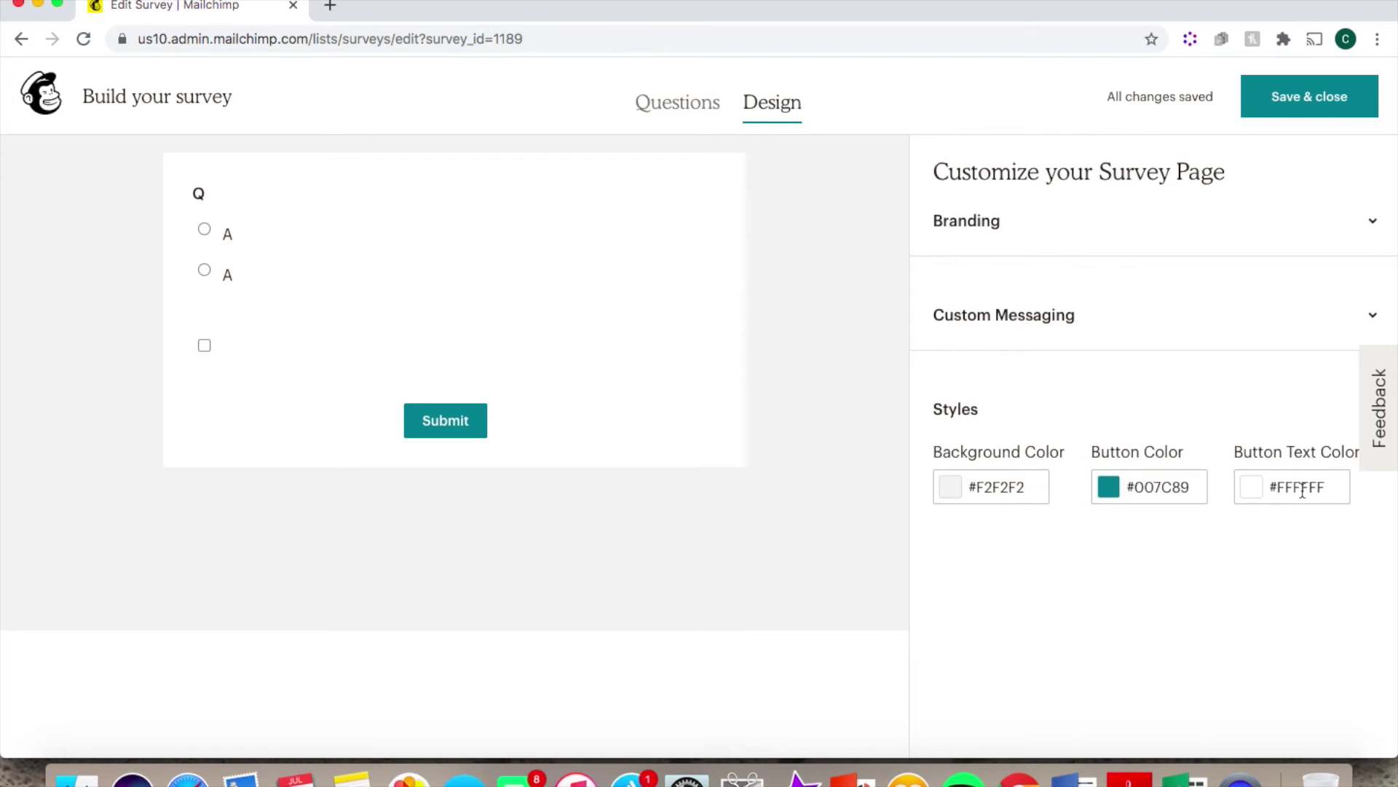
left_click(1373, 318)
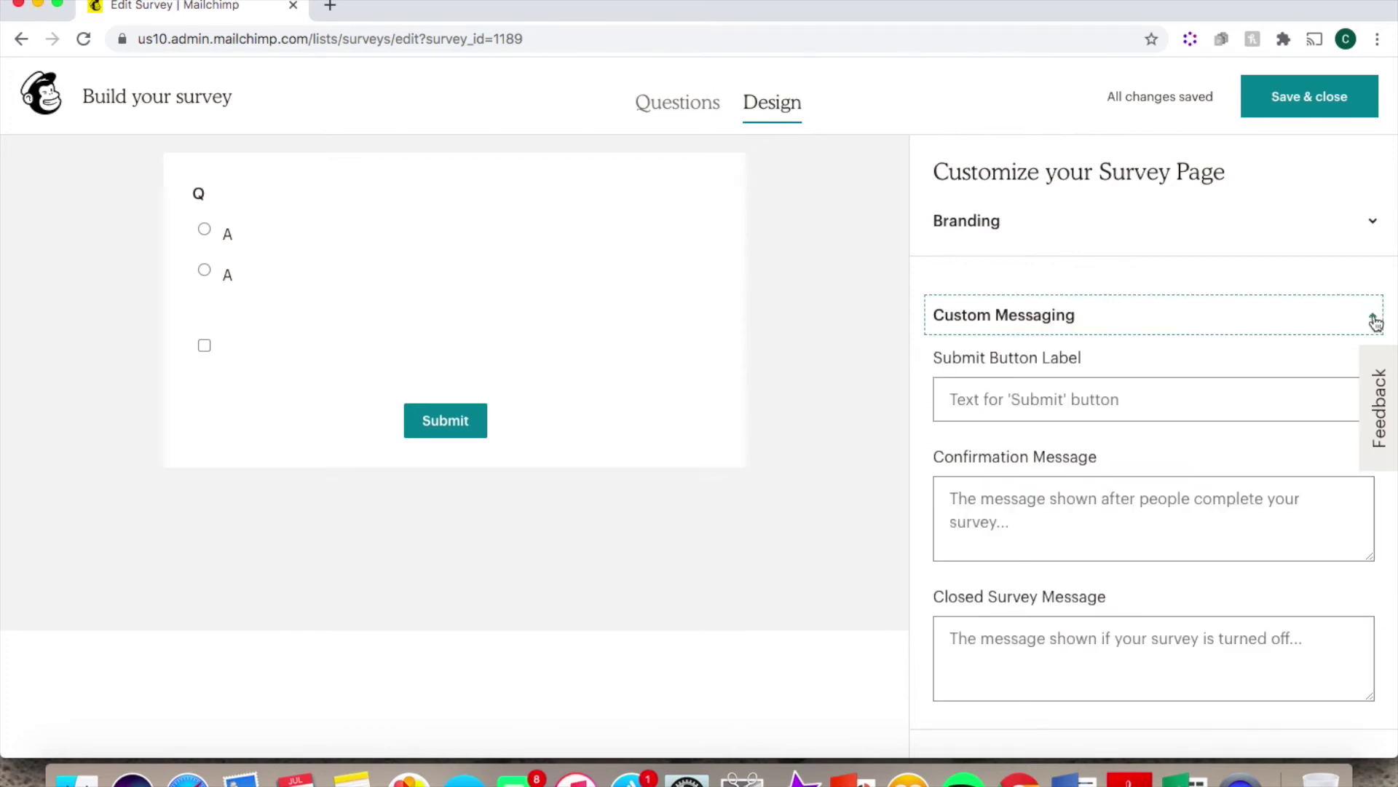
left_click(992, 510)
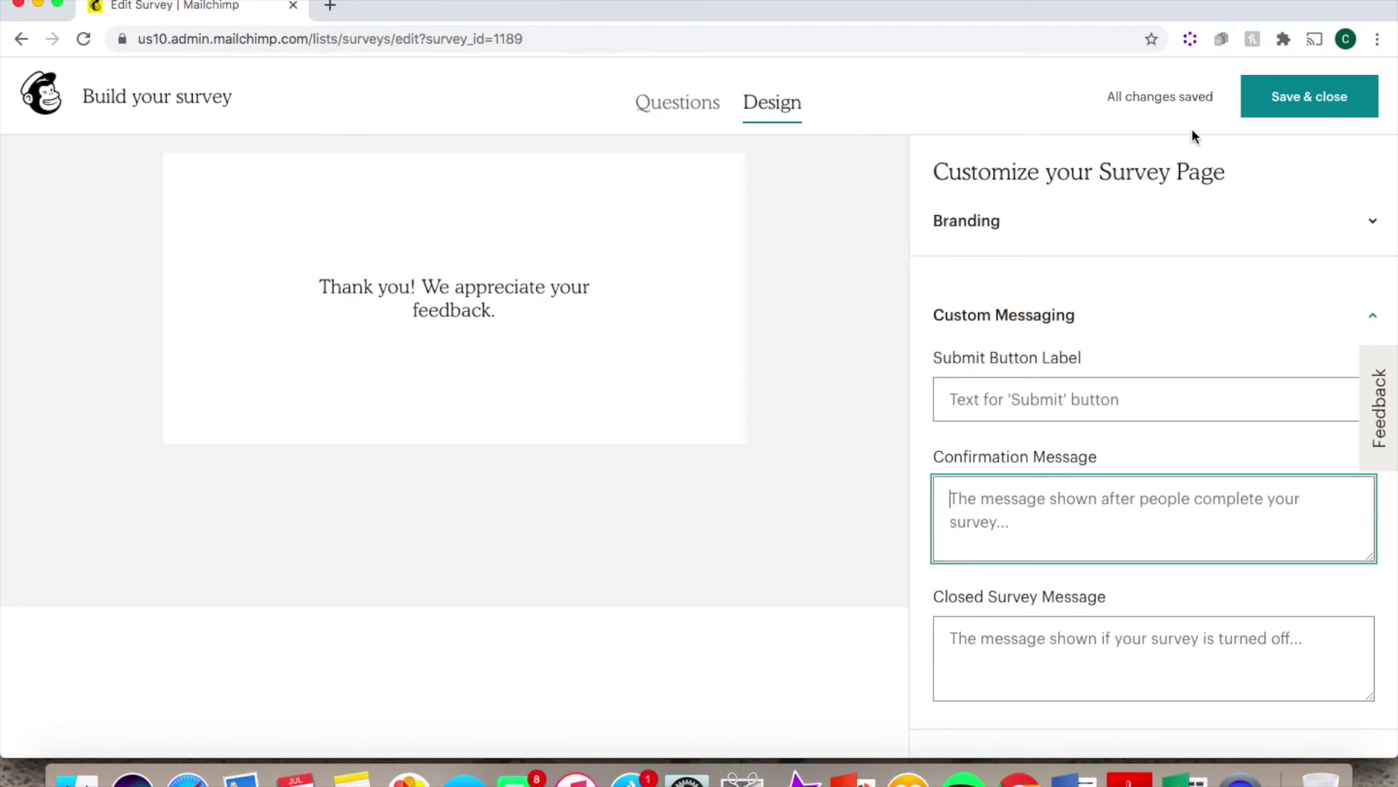
Save and close the survey, and turn on the hosted survey.
left_click(1253, 97)
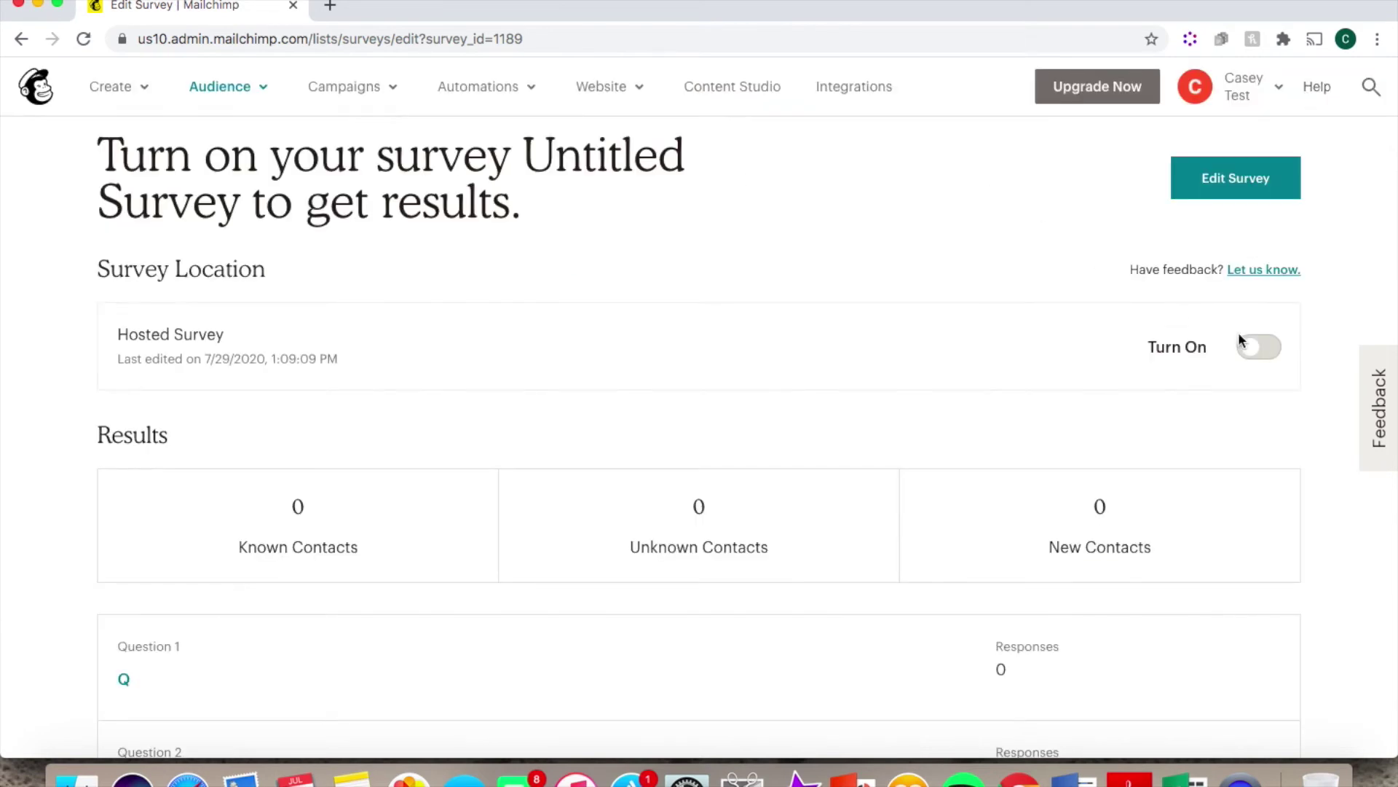
left_click(1259, 350)
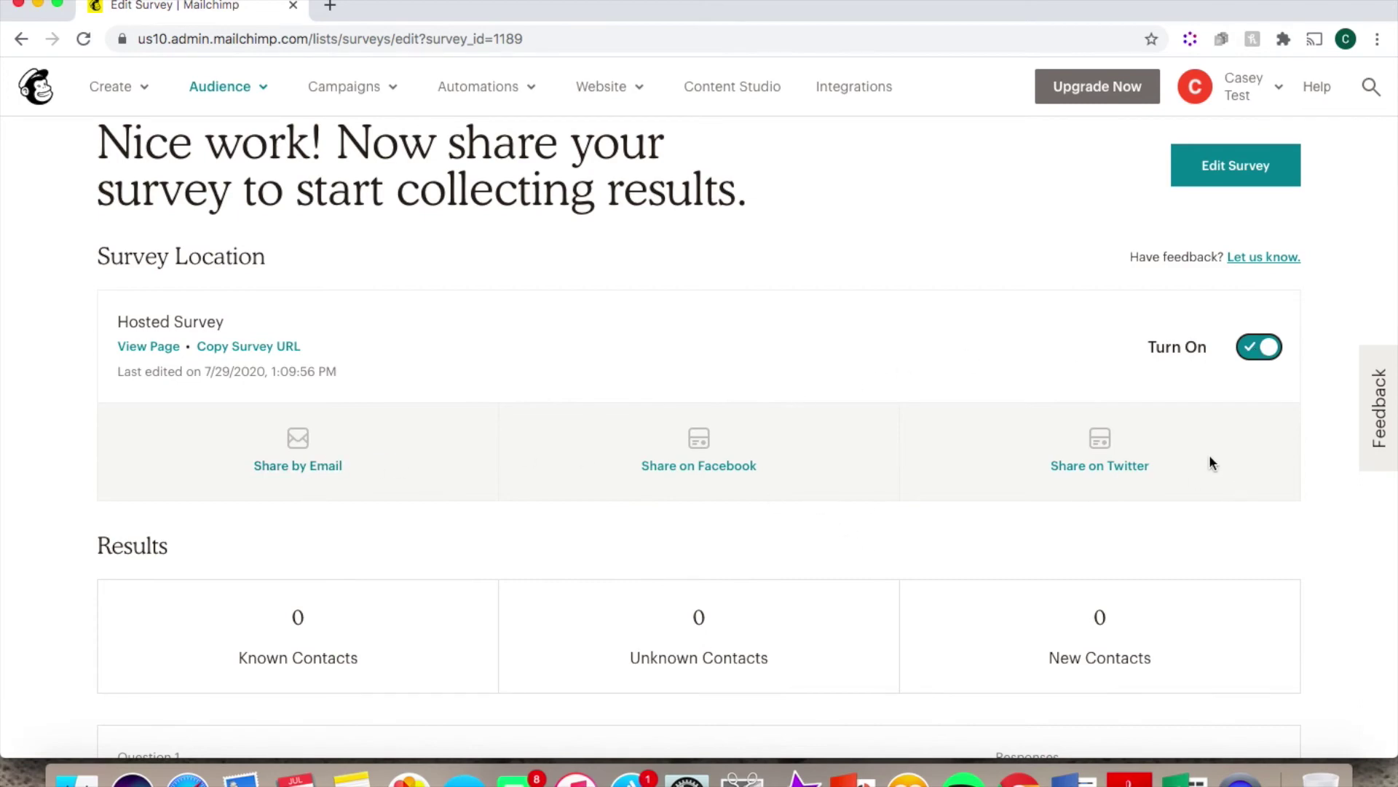
Open the untitled survey from the list of all campaigns and review its results and question responses.
left_click(339, 87)
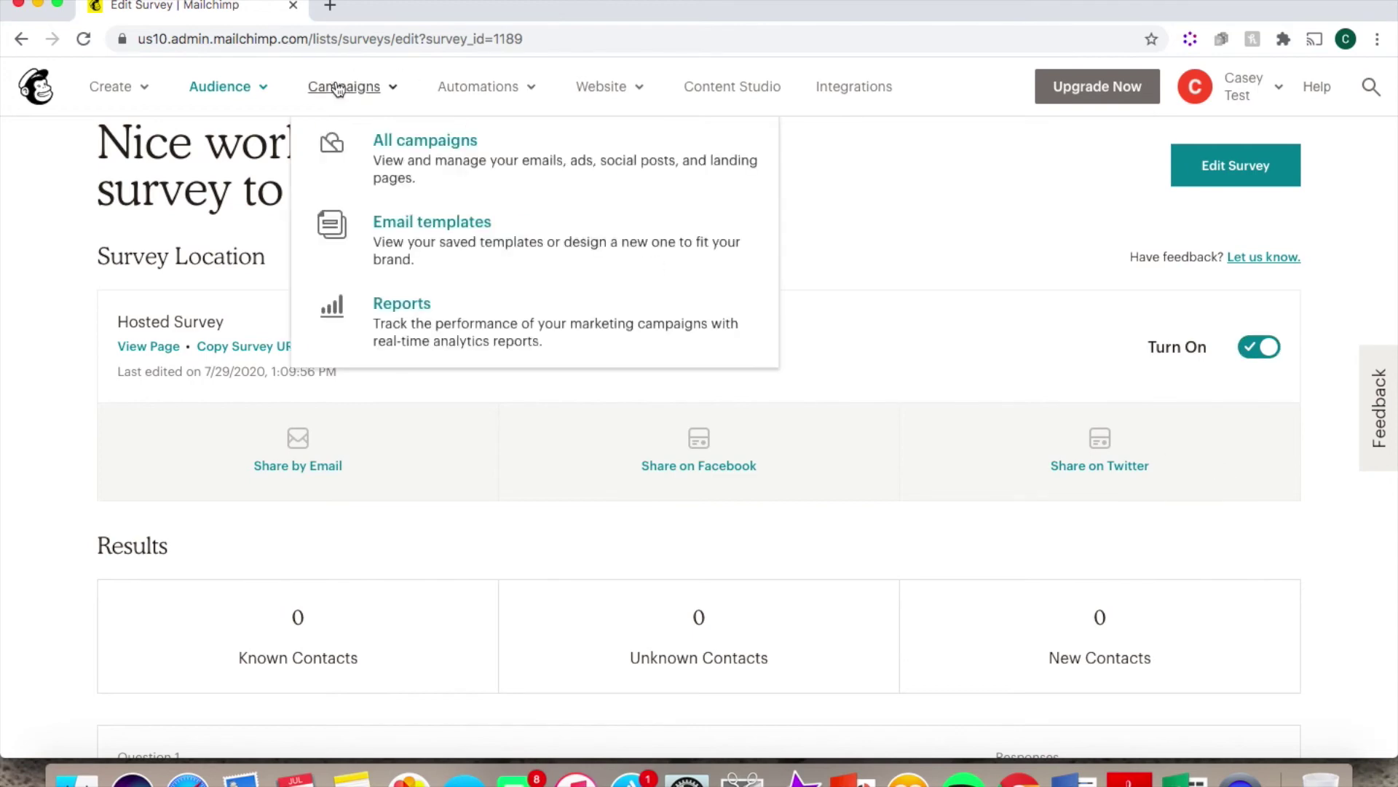
left_click(439, 143)
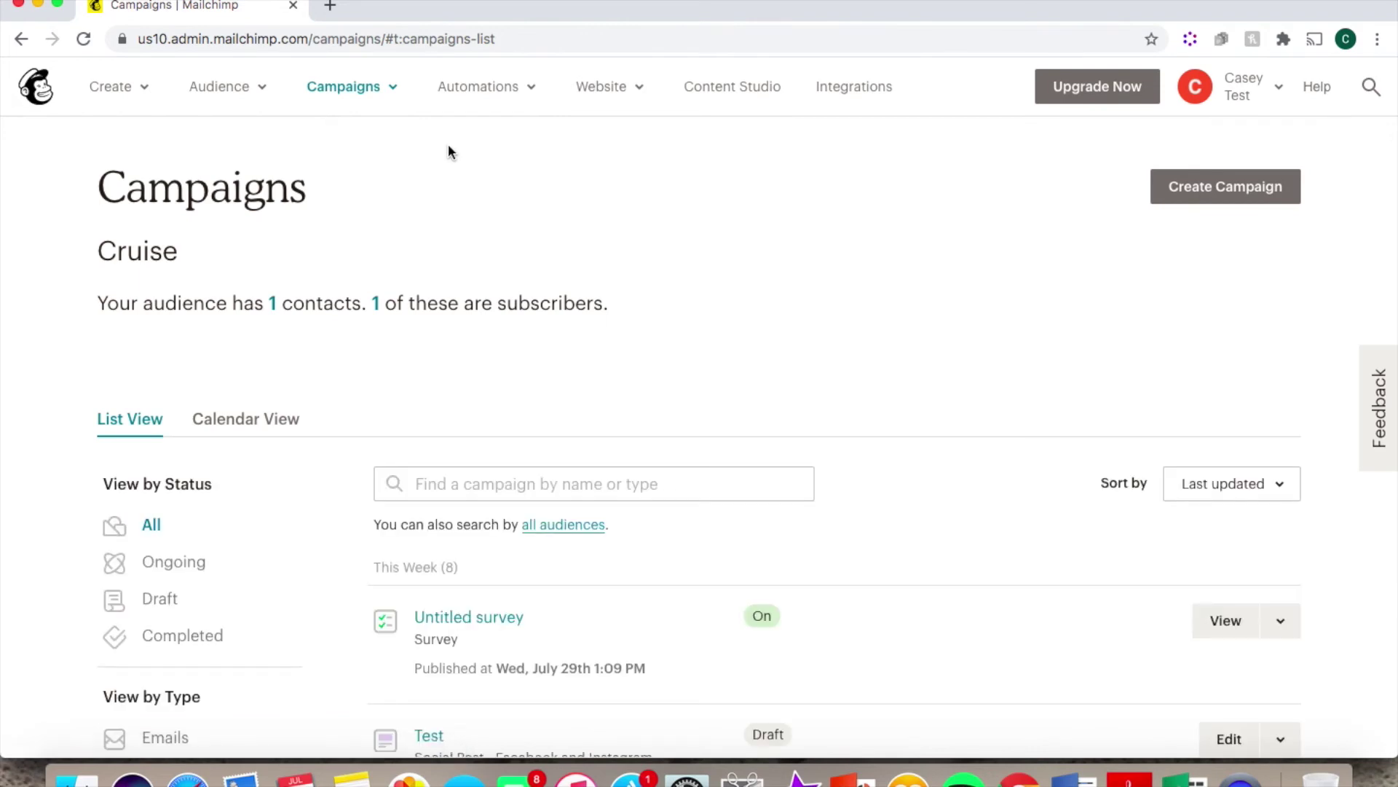
scroll(910, 679, "down", 5)
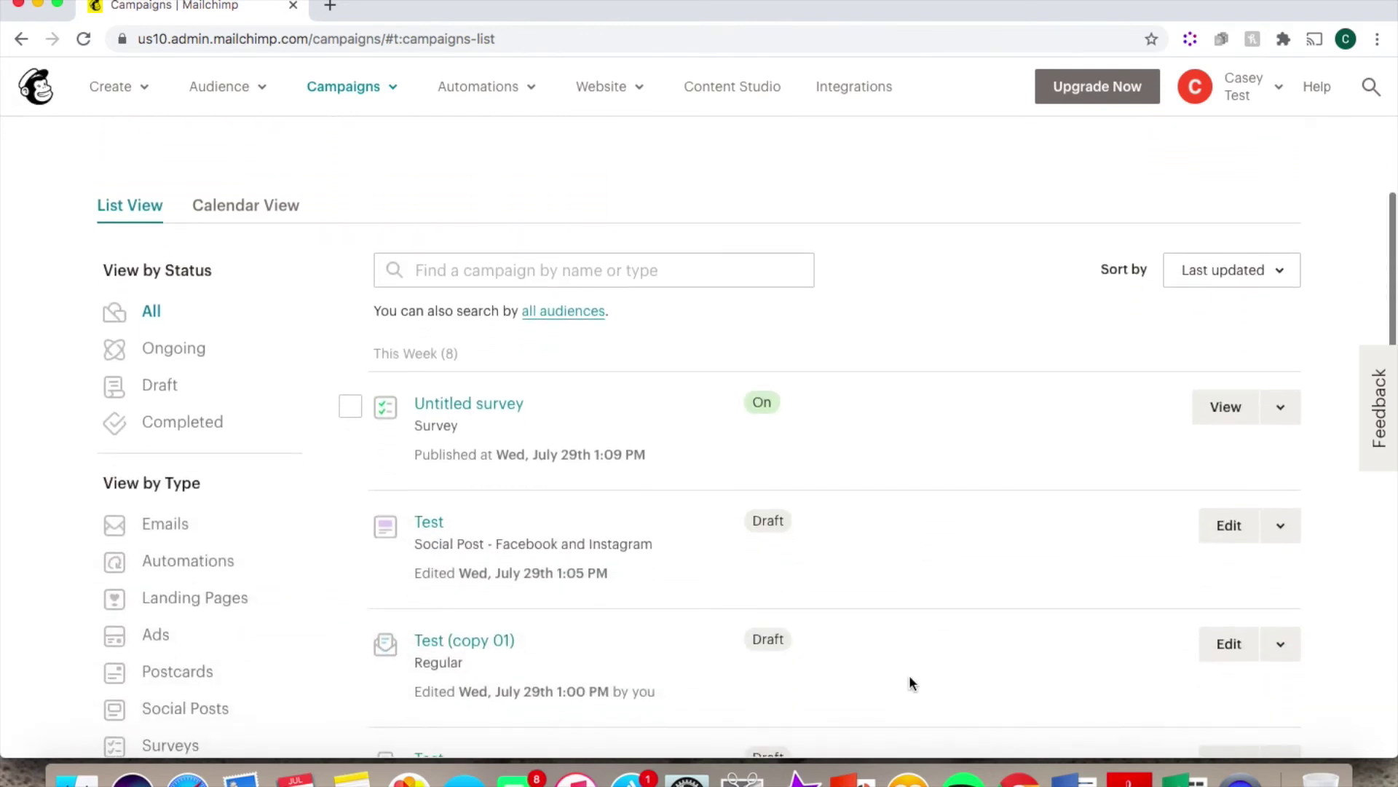
left_click(435, 397)
scroll(866, 435, "down", 3)
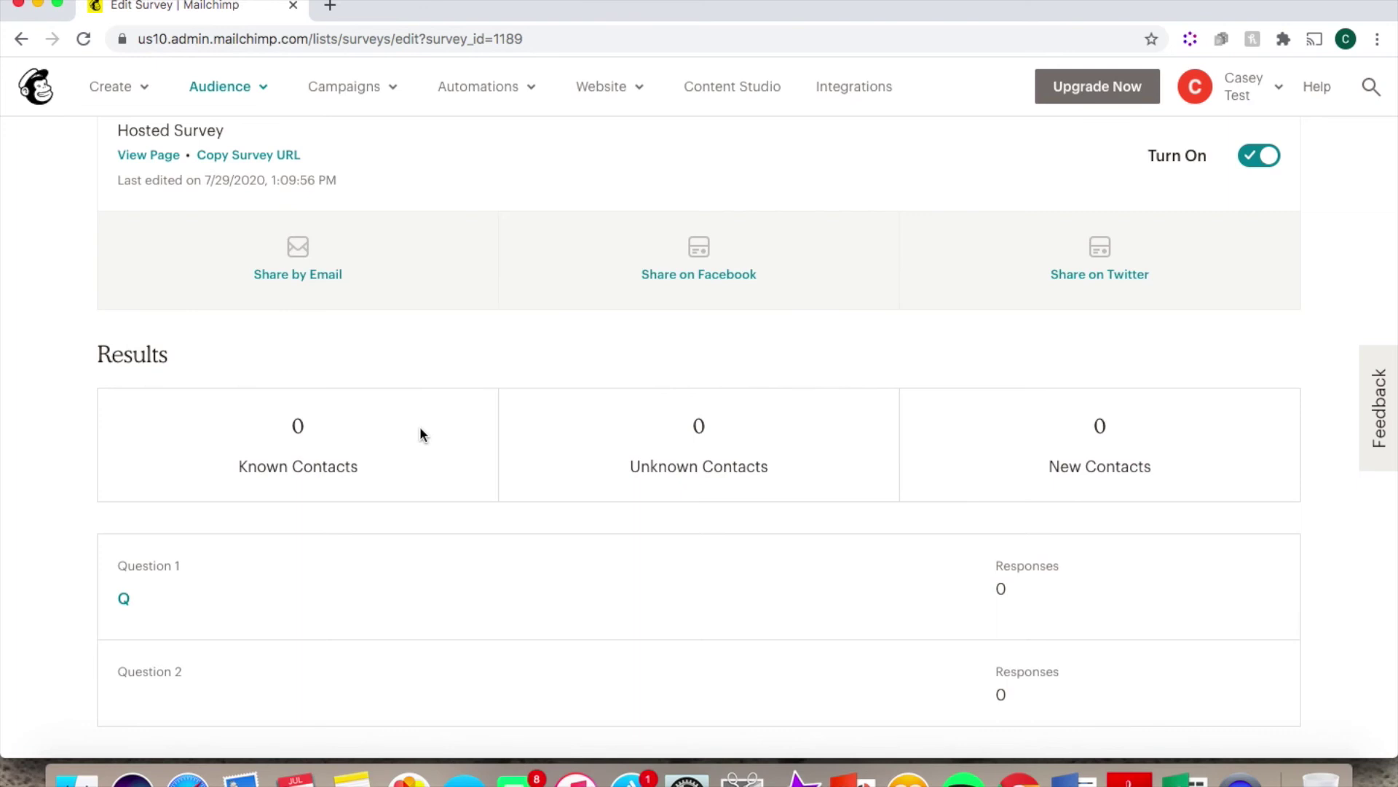
Create a single-email "Say 'happy birthday'" automation for the Cruise audience, keeping the suggested campaign name.
left_click(490, 99)
left_click(526, 144)
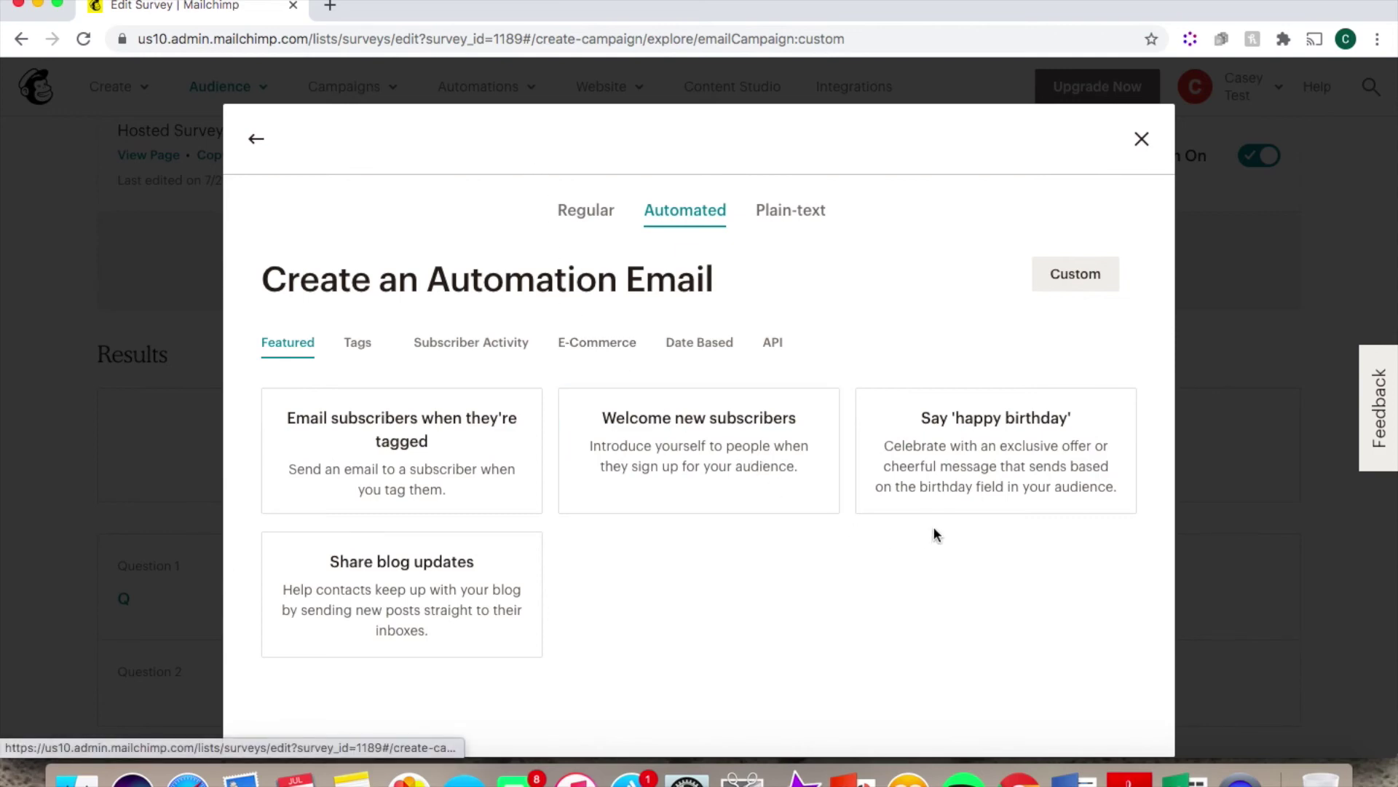
left_click(993, 429)
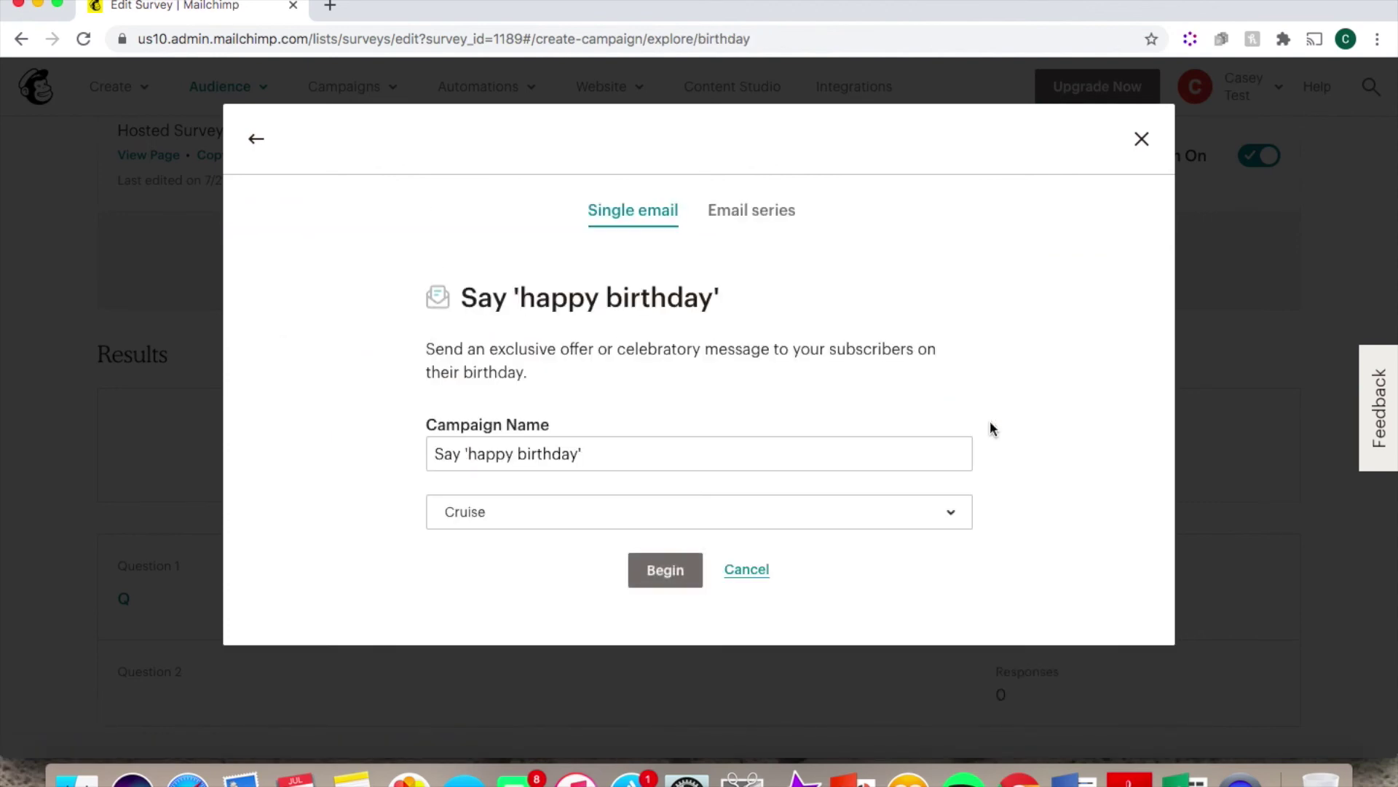
left_click(663, 573)
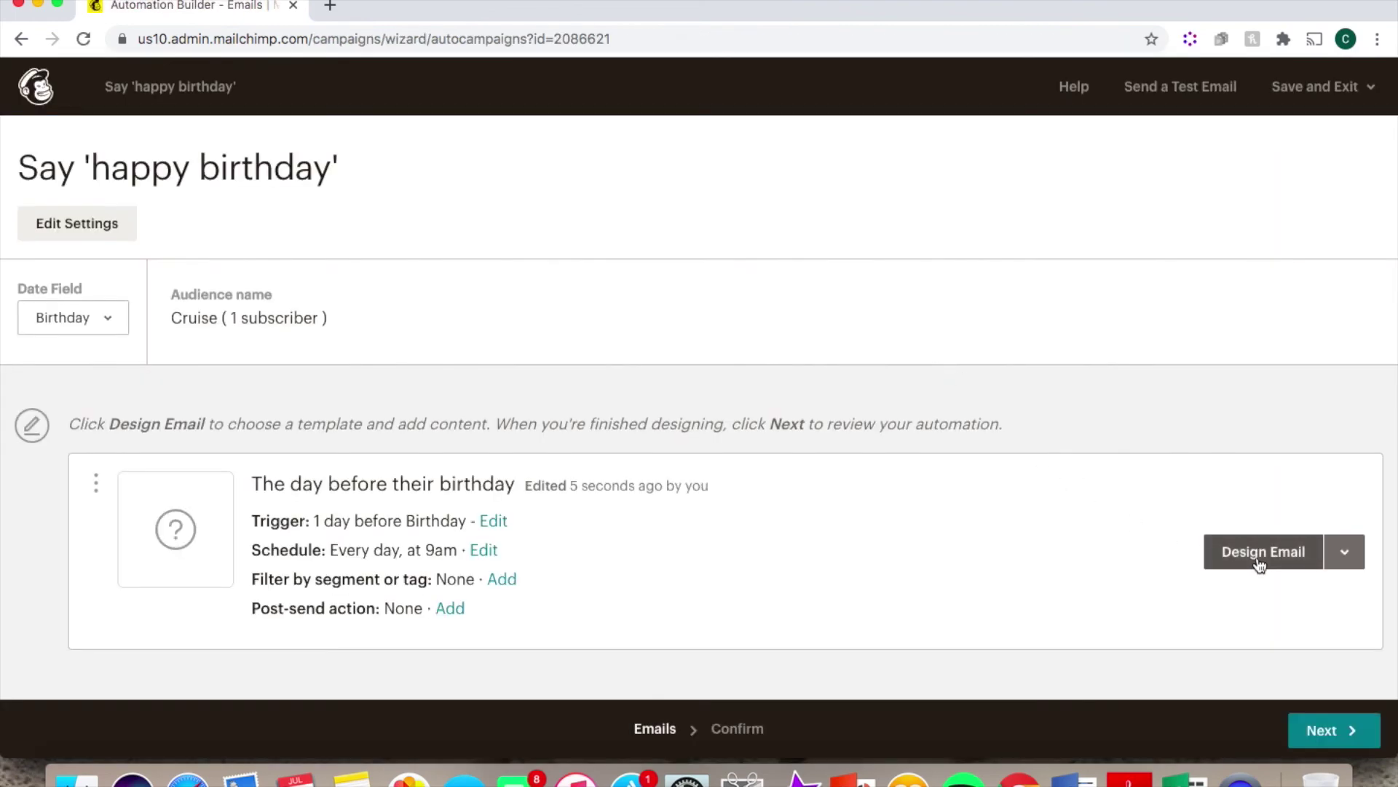
Start designing the birthday email, name it "Happy Birthday", set its subject to "Text", and continue to the template layouts.
left_click(1259, 564)
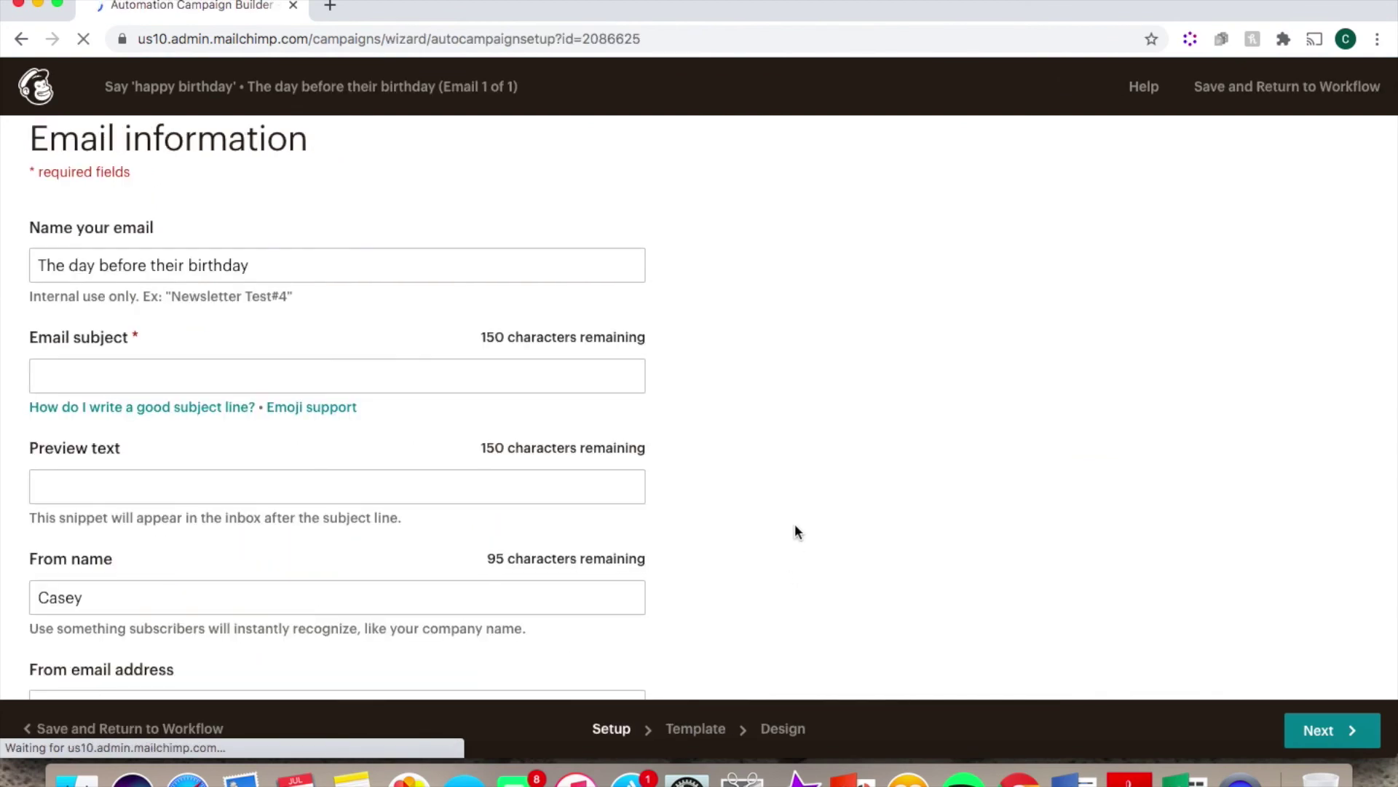
triple_click(332, 264)
type("Happy Birthday")
left_click(87, 375)
type("Text")
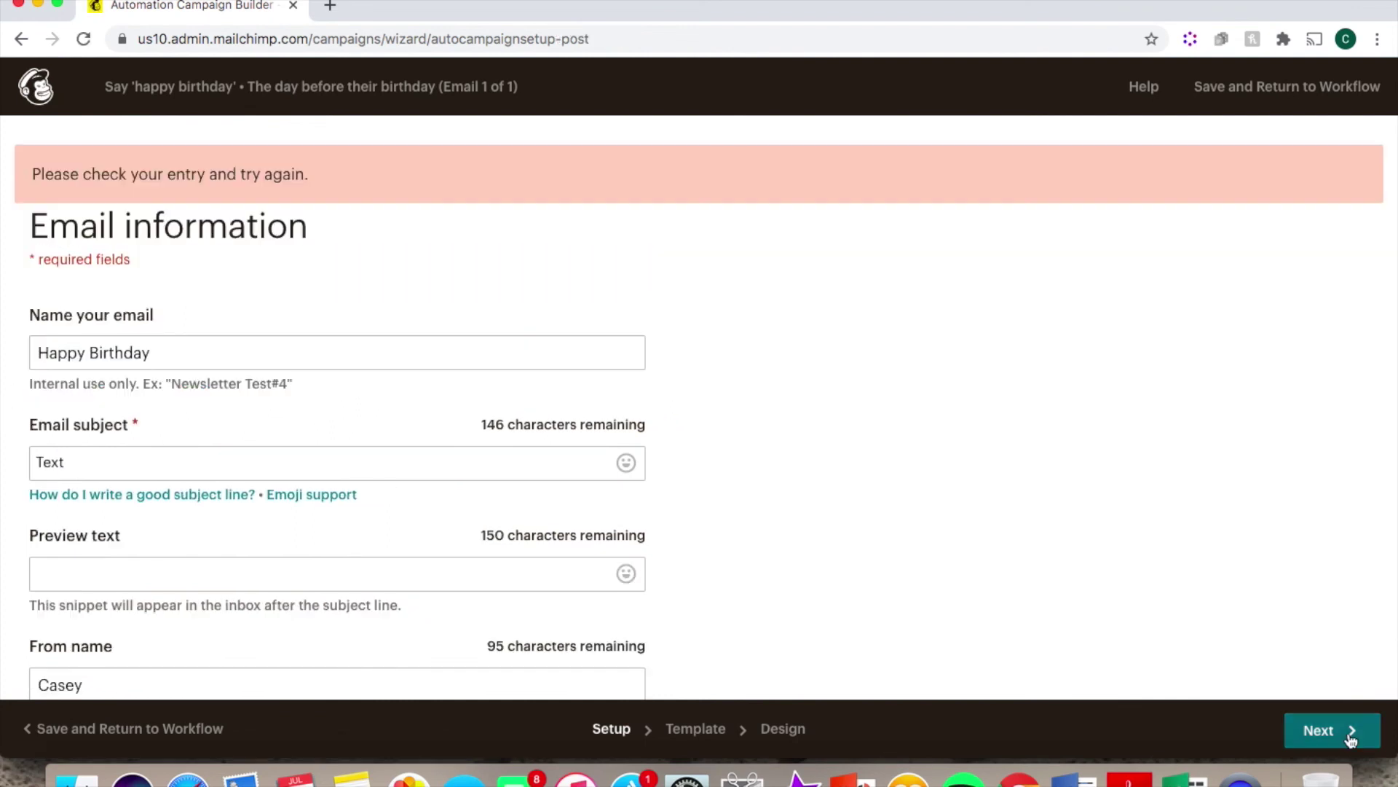
left_click(1332, 729)
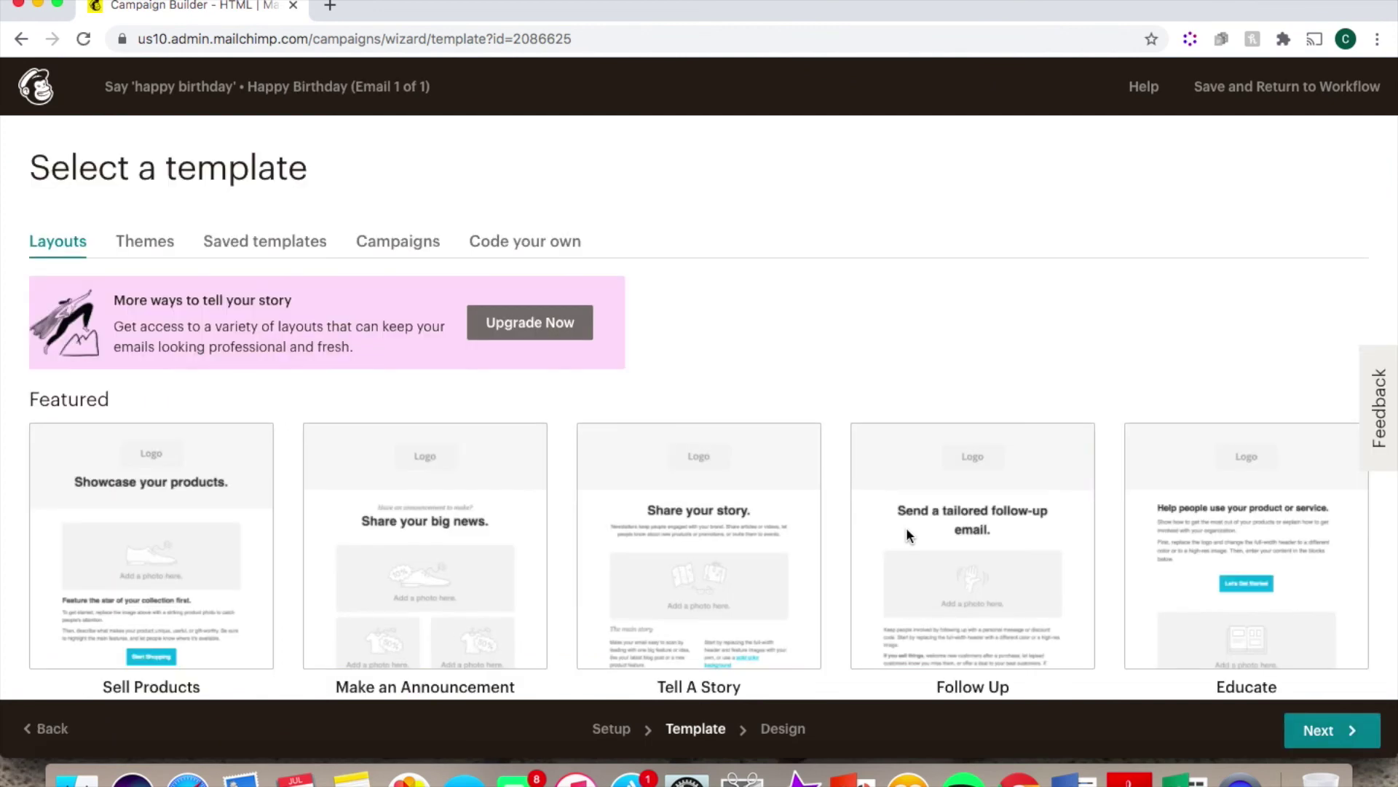
scroll(906, 529, "down", 5)
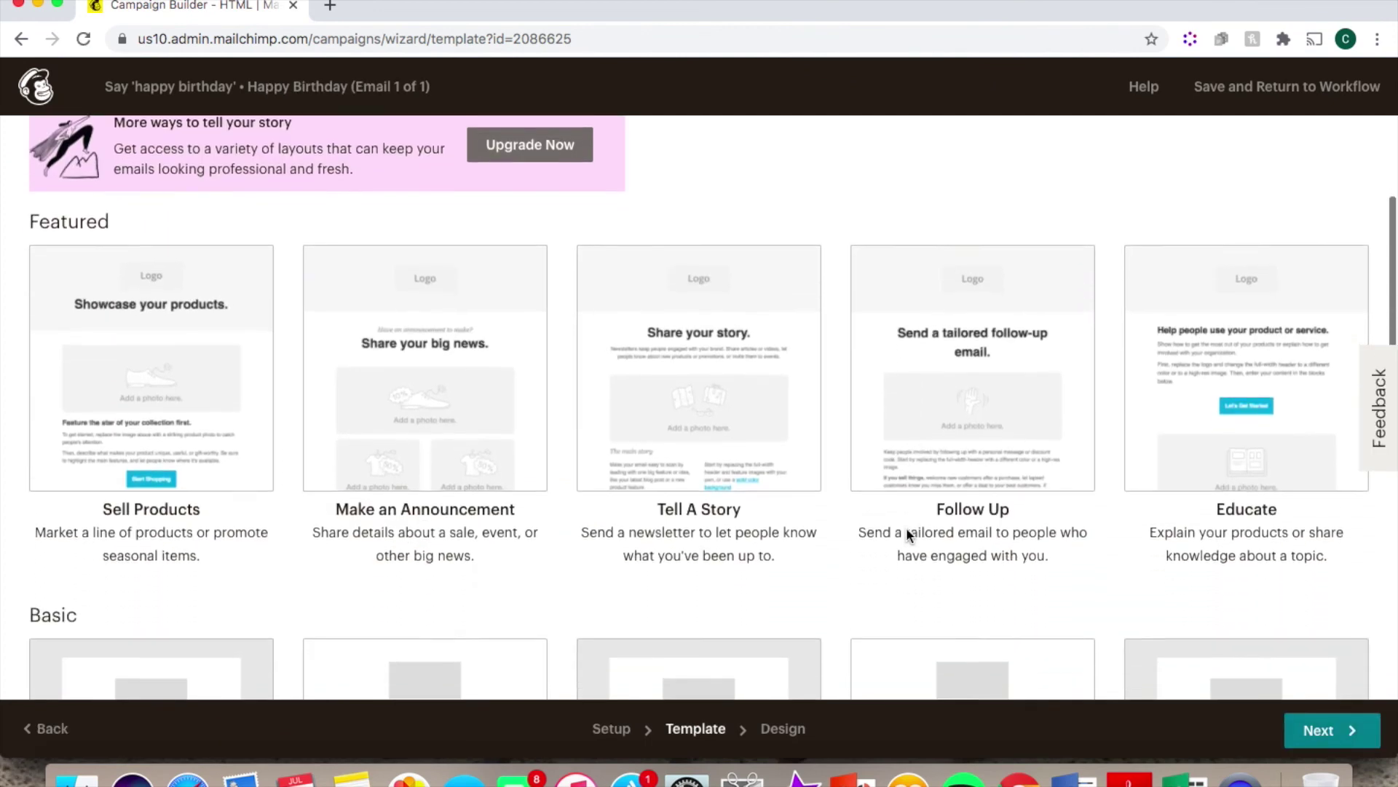